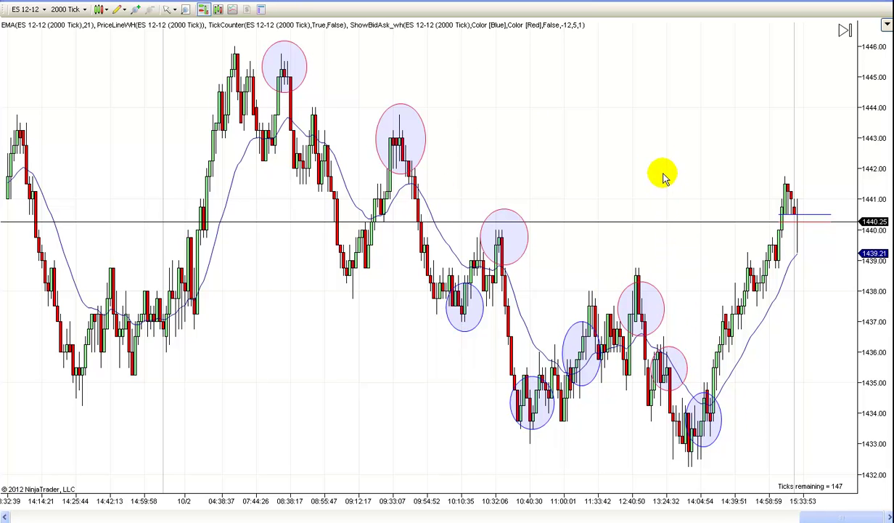
Draw a descending ray from the 10/2 session high at about 1446.00 through the lower highs near 08:38 and 08:55.
scroll(657, 145, "down", 3)
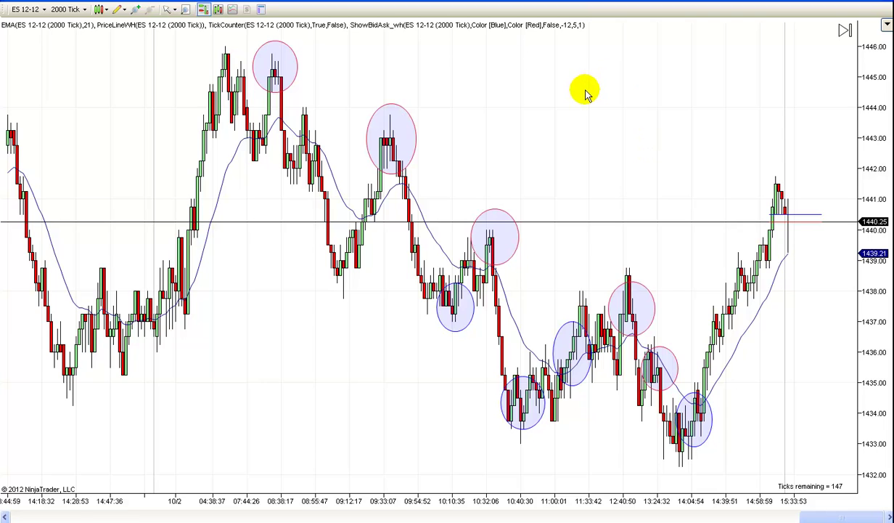
scroll(530, 131, "up", 10)
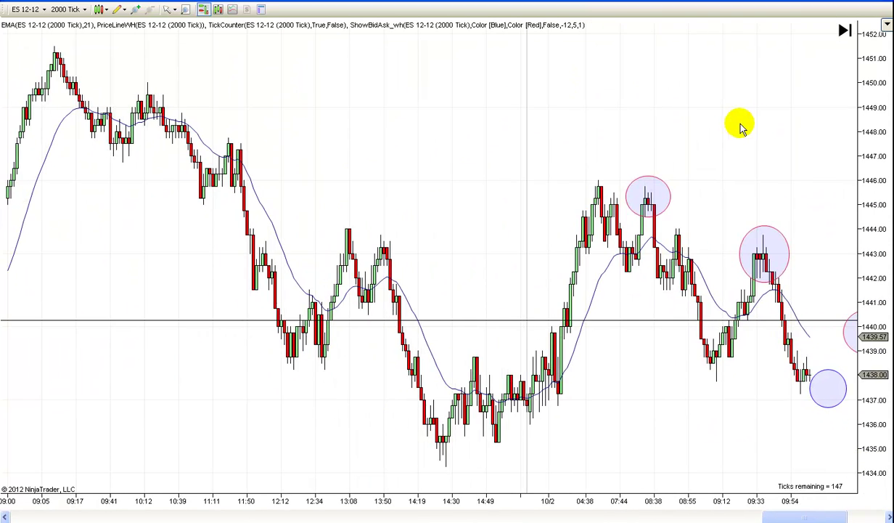
scroll(741, 127, "up", 4)
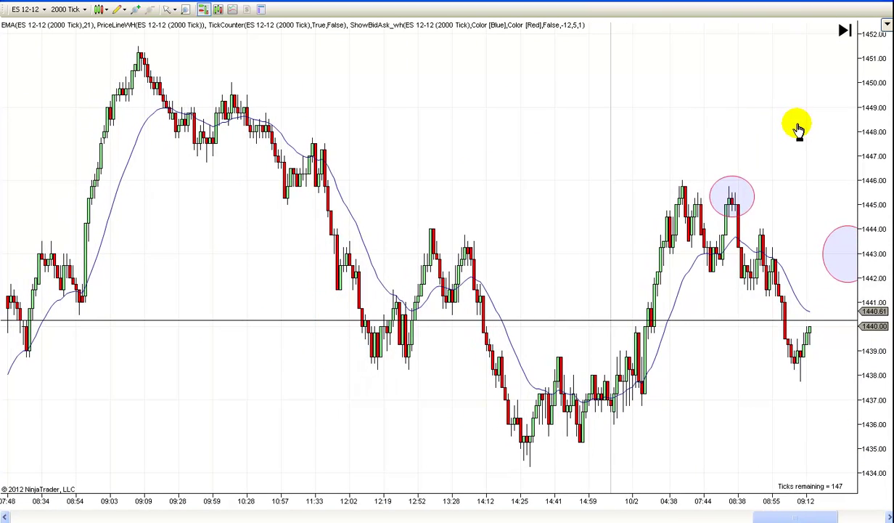
left_click_drag(798, 130, 810, 129)
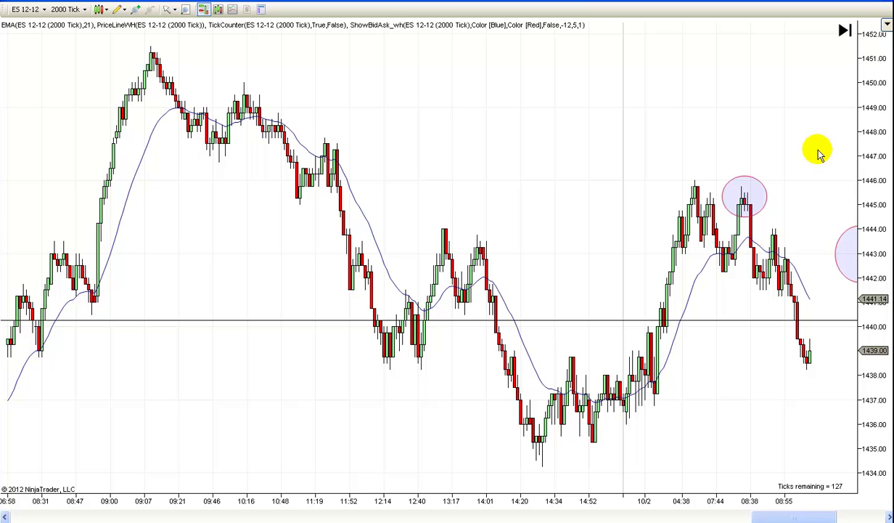
left_click(118, 10)
left_click(123, 82)
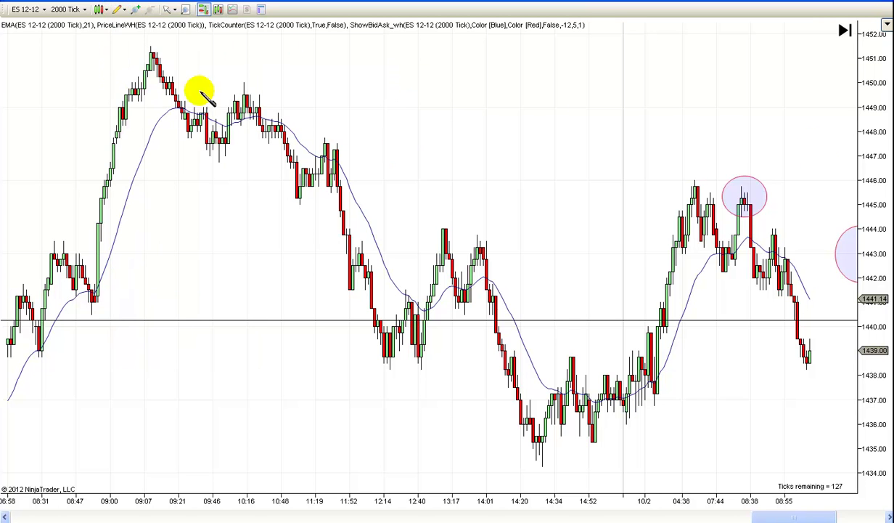
left_click(693, 179)
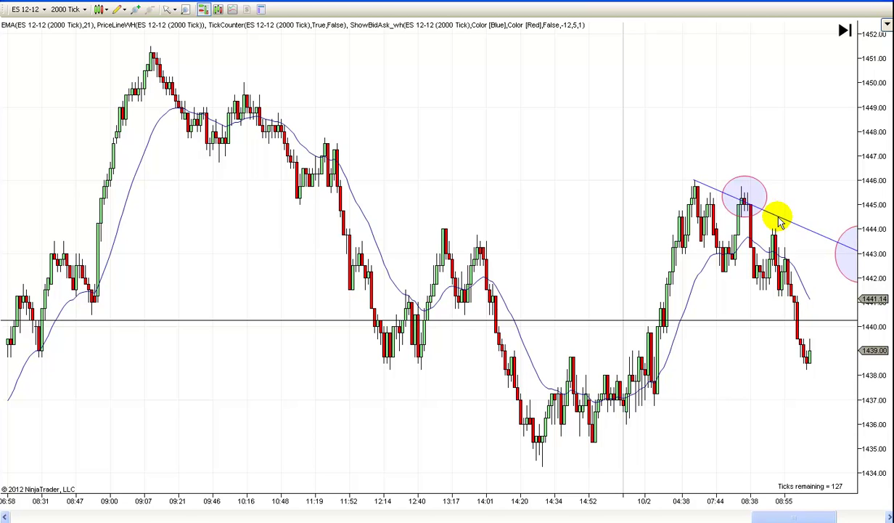
left_click(779, 218)
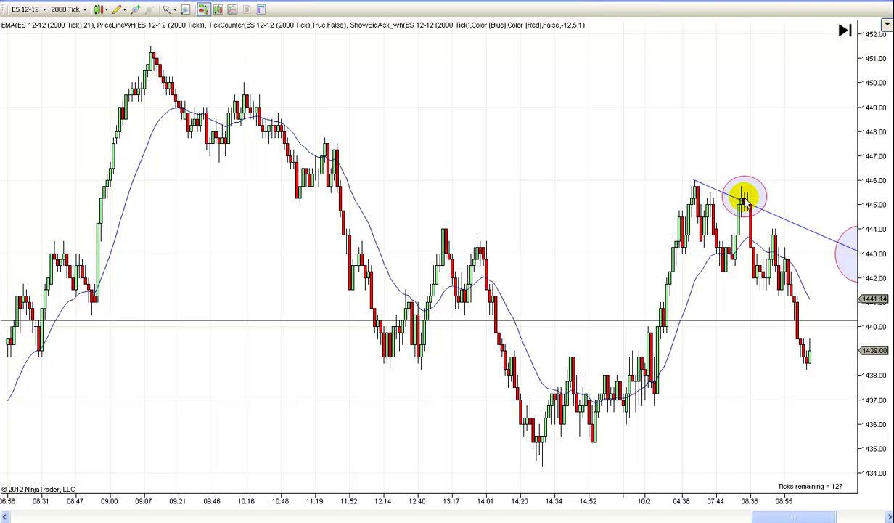
Draw a horizontal line at about 1445.75 across the double top, extending past the circled 08:38 high.
left_click(123, 10)
left_click(137, 68)
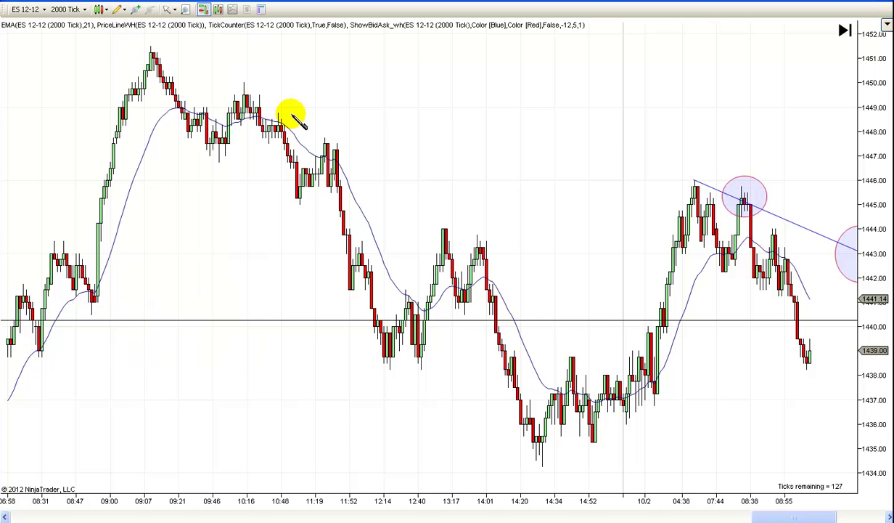
left_click(687, 186)
left_click(771, 186)
left_click_drag(771, 186, 787, 187)
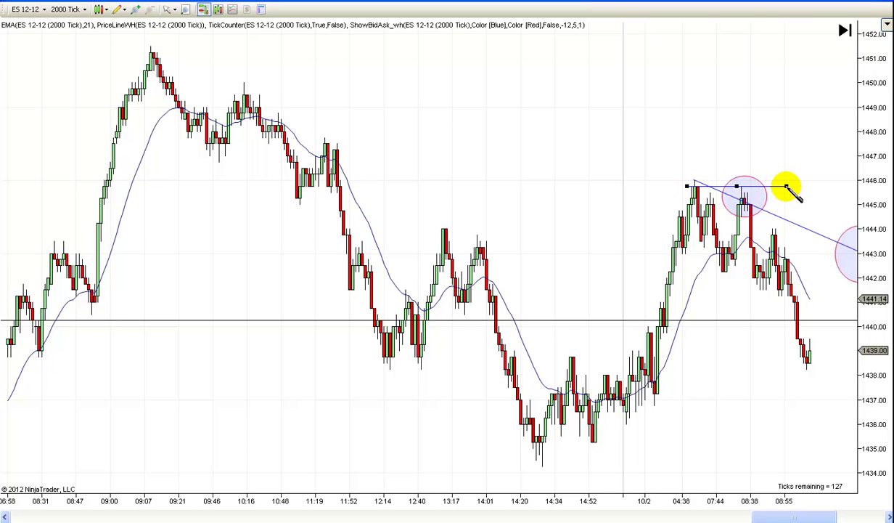
Set the dash style of the horizontal double-top line to Dash.
double_click(774, 187)
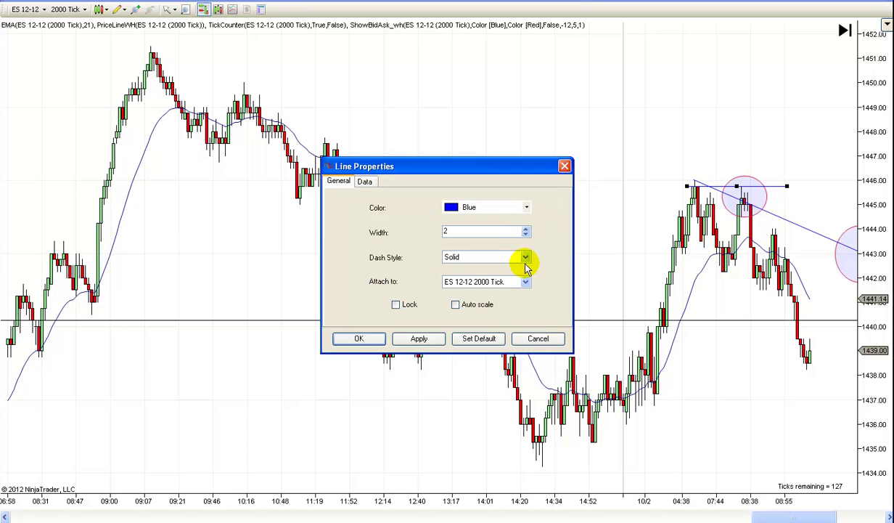
left_click(524, 257)
left_click(455, 277)
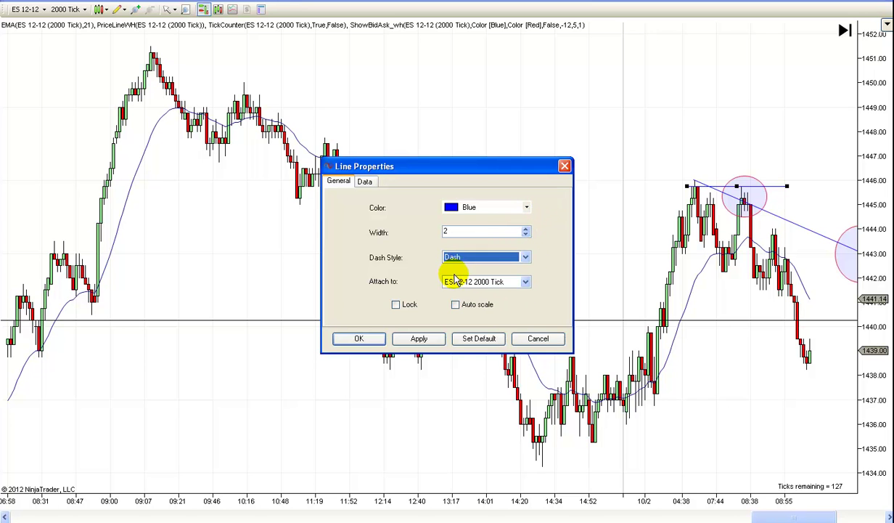
left_click(421, 337)
left_click(359, 338)
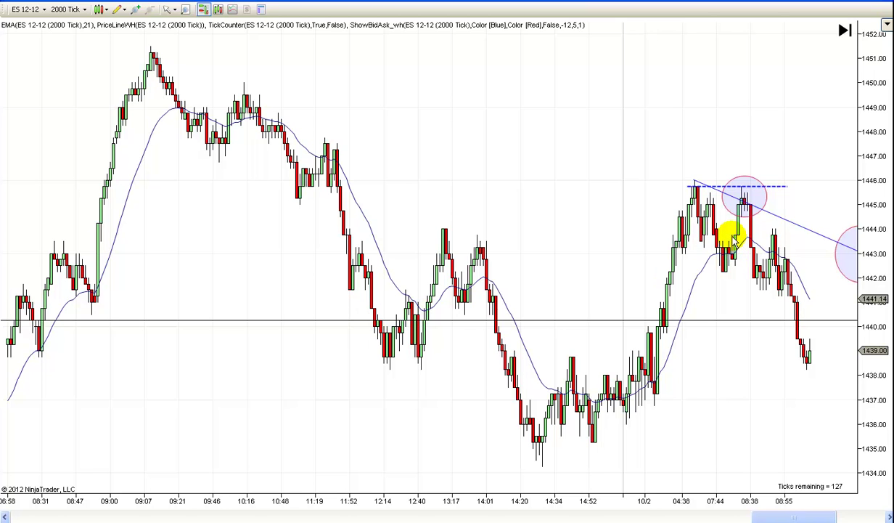
Switch the chart cursor to the Cross Hair.
left_click(172, 10)
left_click(244, 34)
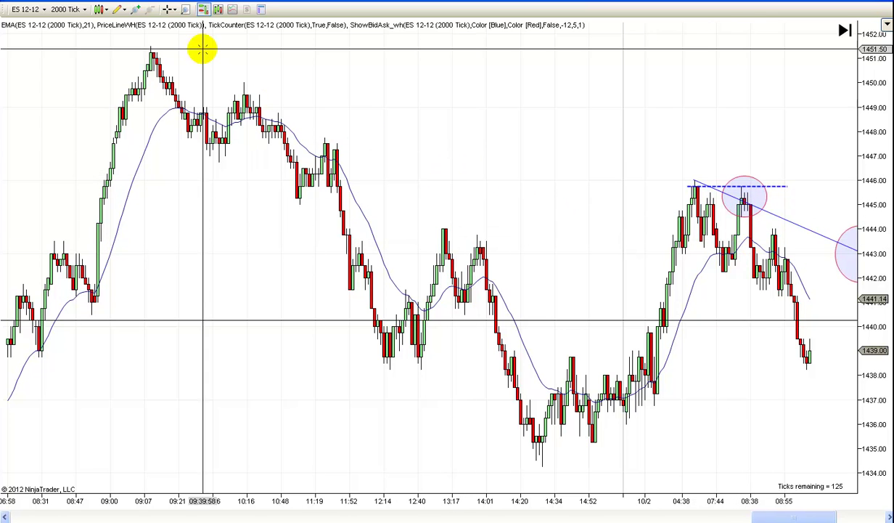
left_click(171, 10)
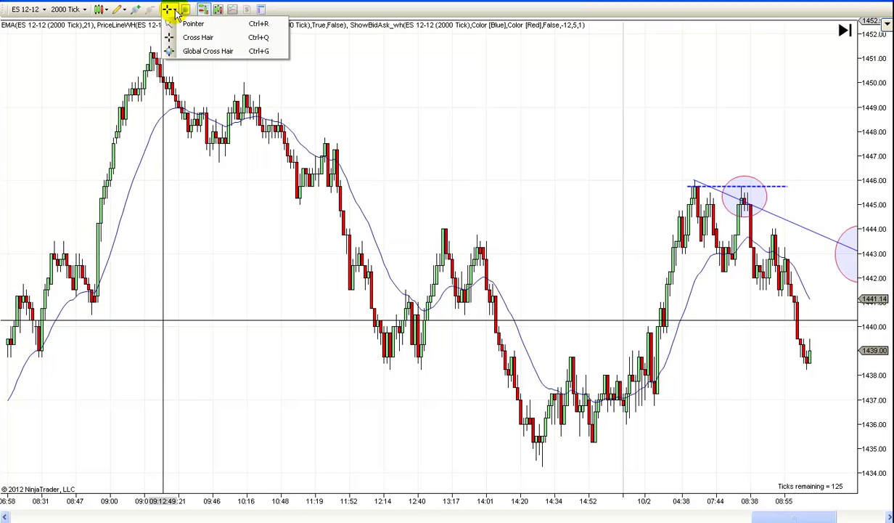
left_click(197, 37)
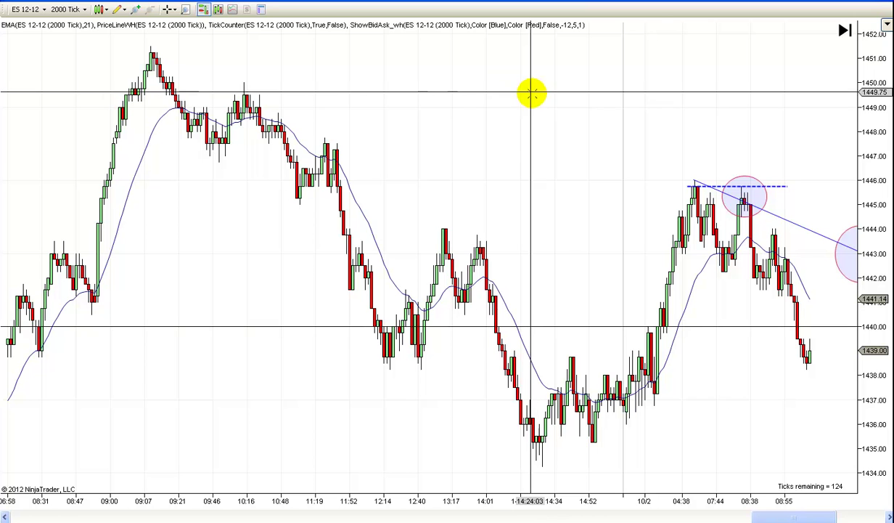
Draw a rising trendline from the 10/2 opening low at about 1436.00 up to about 1446.00.
left_click(119, 9)
left_click(140, 66)
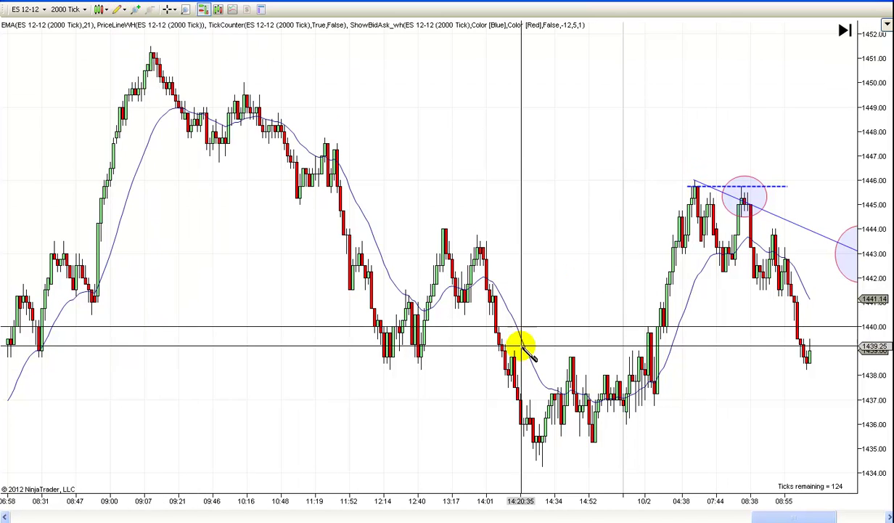
left_click(627, 423)
left_click(664, 389)
mouse_move(677, 375)
left_mouse_down()
mouse_move(732, 225)
mouse_move(794, 178)
left_mouse_up()
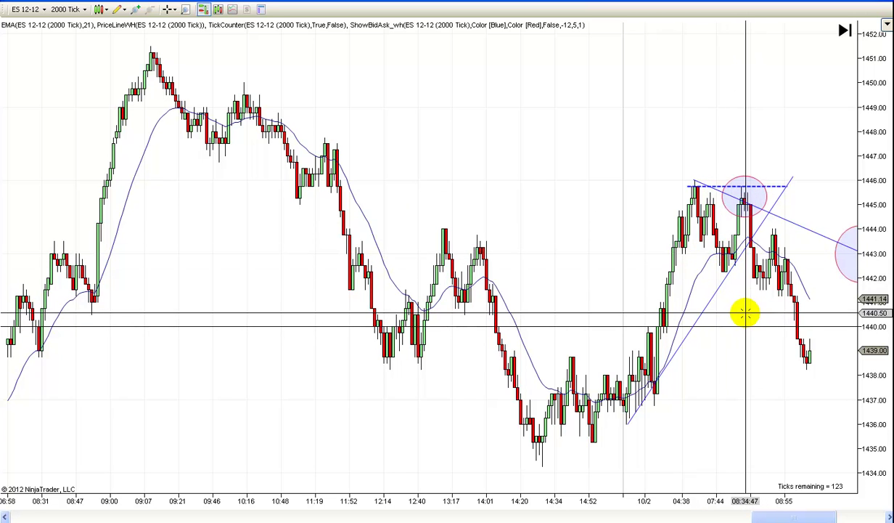
Restore the Pointer cursor and flatten the rising trendline by moving its upper end to a later bar at about 1445.50.
left_click(168, 9)
left_click(183, 24)
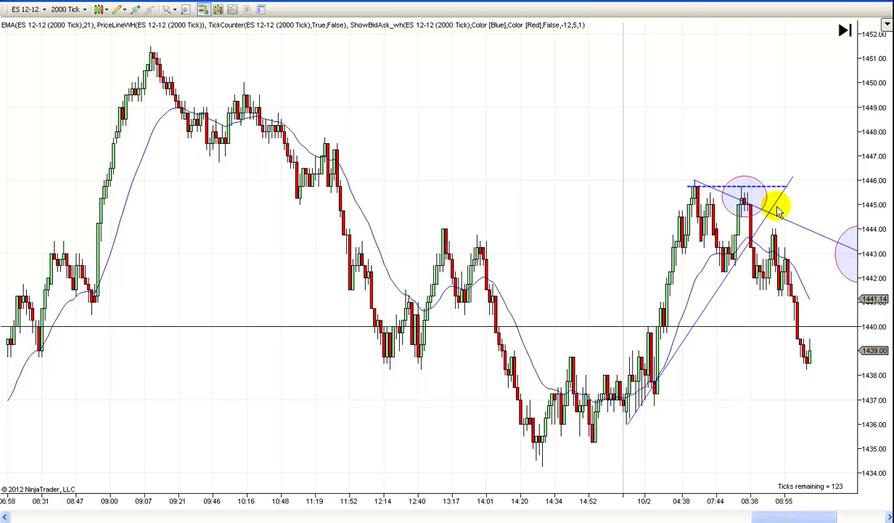
left_click(793, 179)
left_click_drag(793, 179, 840, 189)
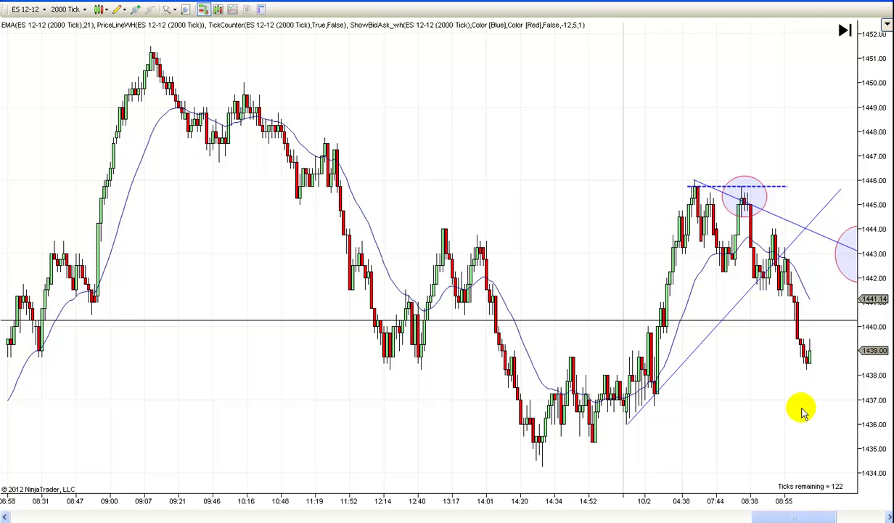
Copy the dashed horizontal line and place the copy at about 1439.75 across the double top at the circled 10:32 high.
left_click_drag(755, 101, 683, 102)
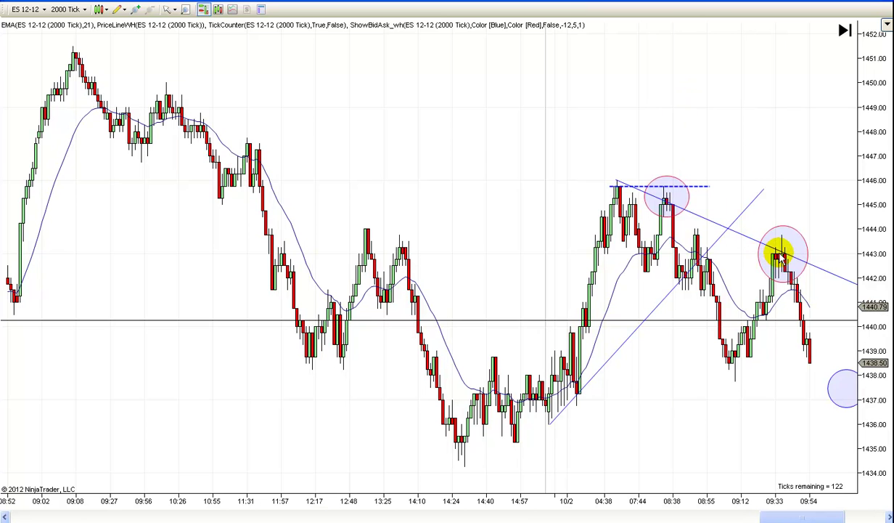
left_click_drag(799, 149, 645, 145)
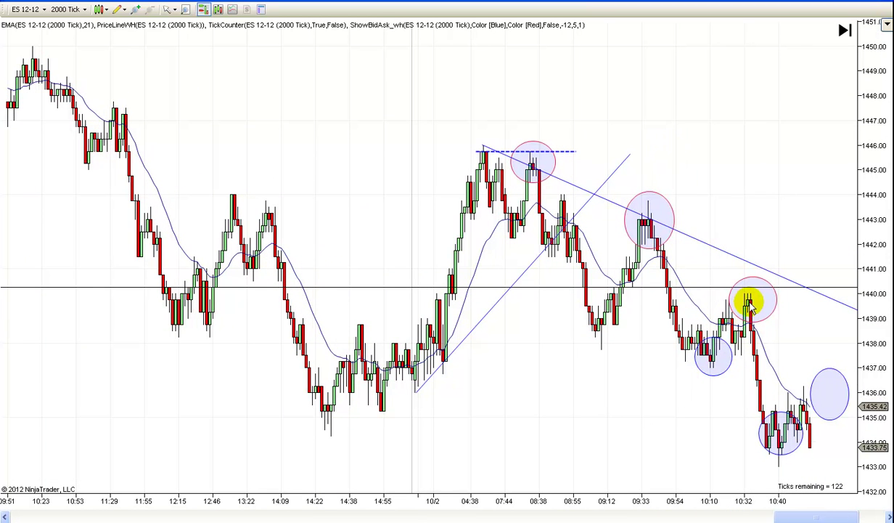
left_click(561, 152)
right_click(565, 151)
left_click(657, 144)
right_click(625, 121)
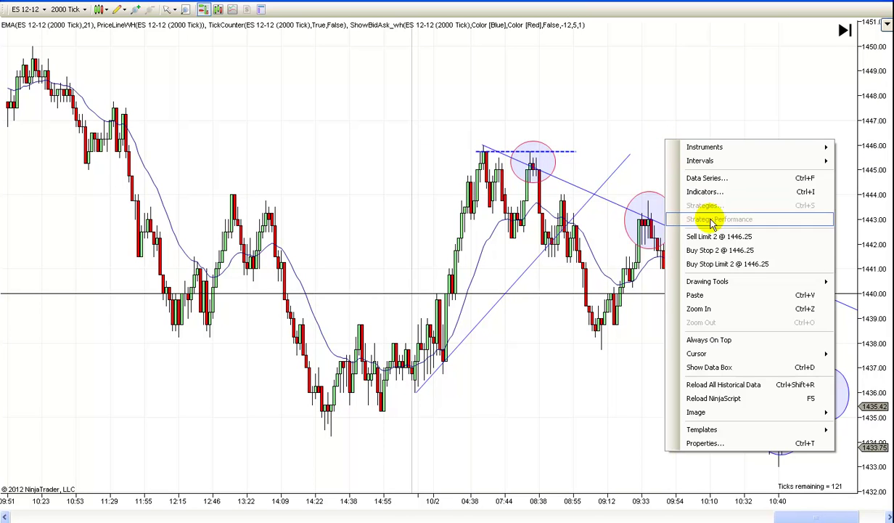
left_click(645, 293)
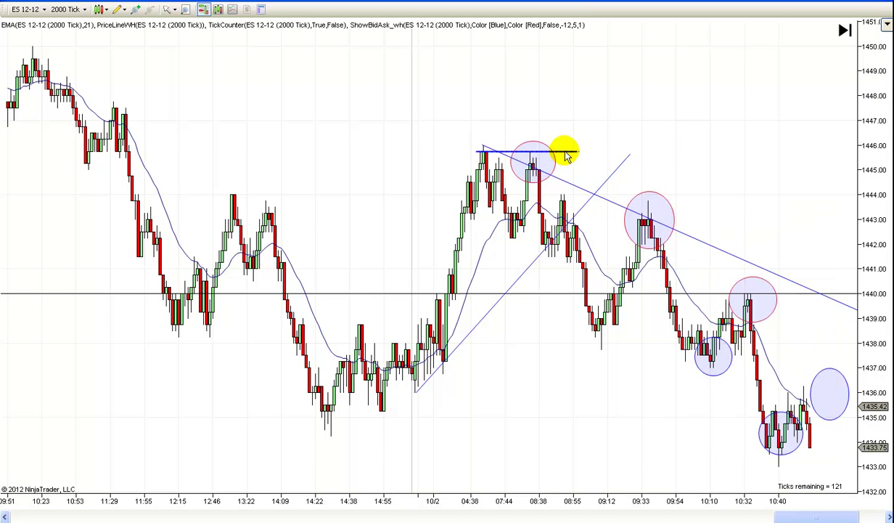
key("ctrl+v")
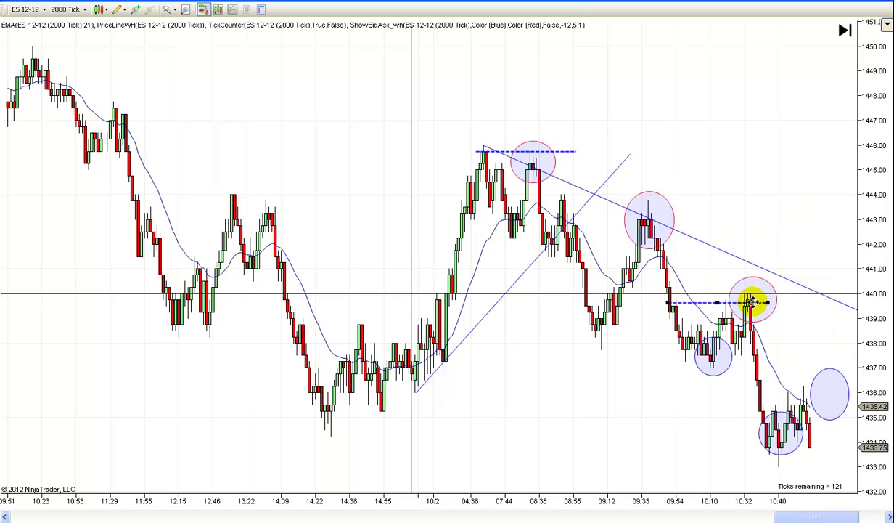
left_click_drag(735, 306, 728, 302)
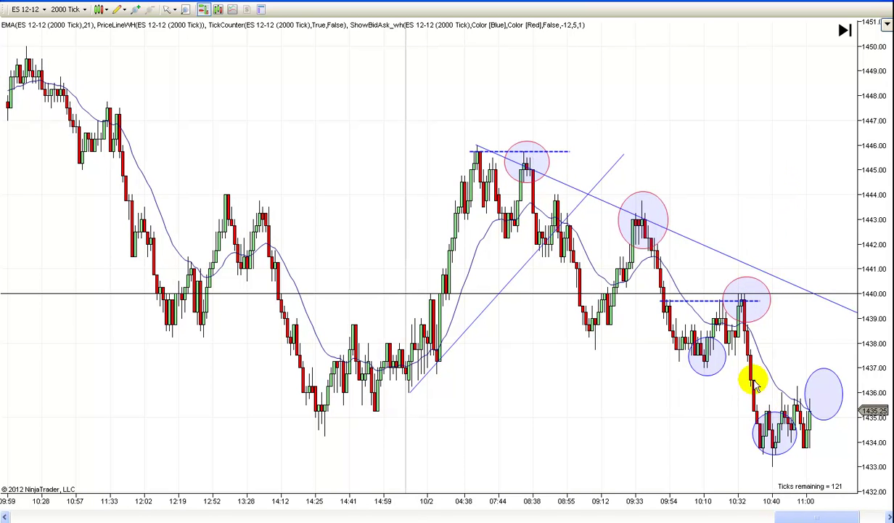
Copy the descending ray and place the parallel copy beneath price along the swing lows, starting at about 1440.00.
right_click(707, 248)
left_click(738, 252)
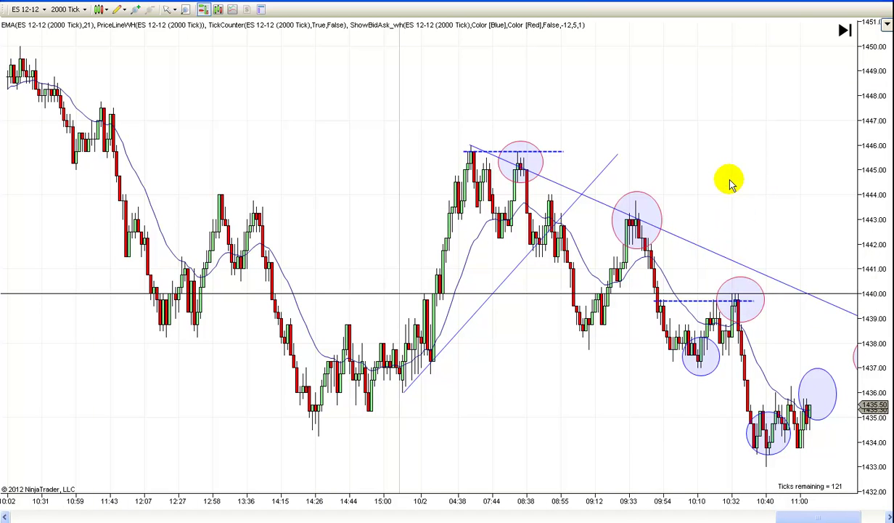
right_click(730, 180)
left_click(745, 266)
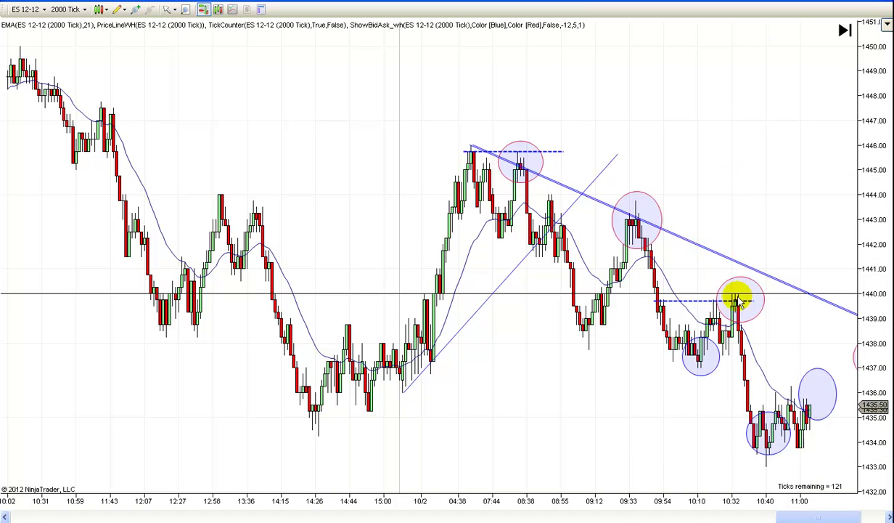
left_click_drag(667, 233, 675, 374)
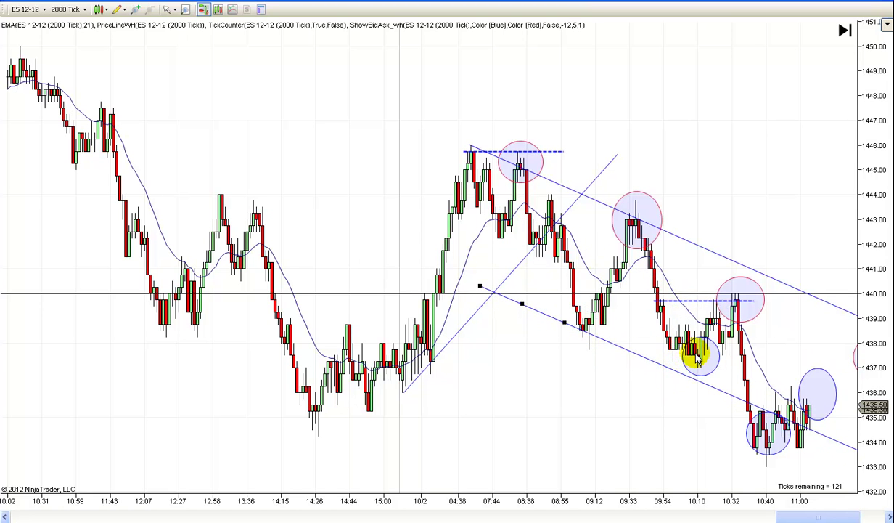
left_click(737, 357)
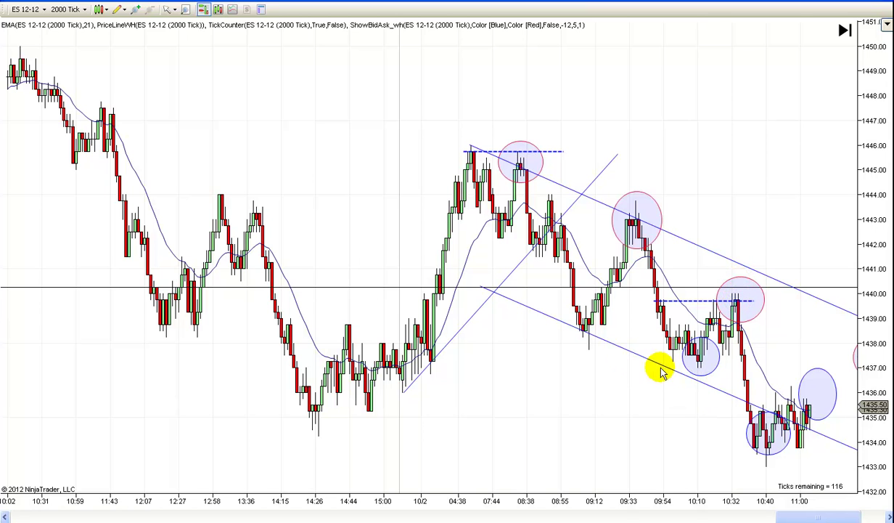
left_click_drag(675, 373, 430, 374)
left_click_drag(373, 276, 388, 313)
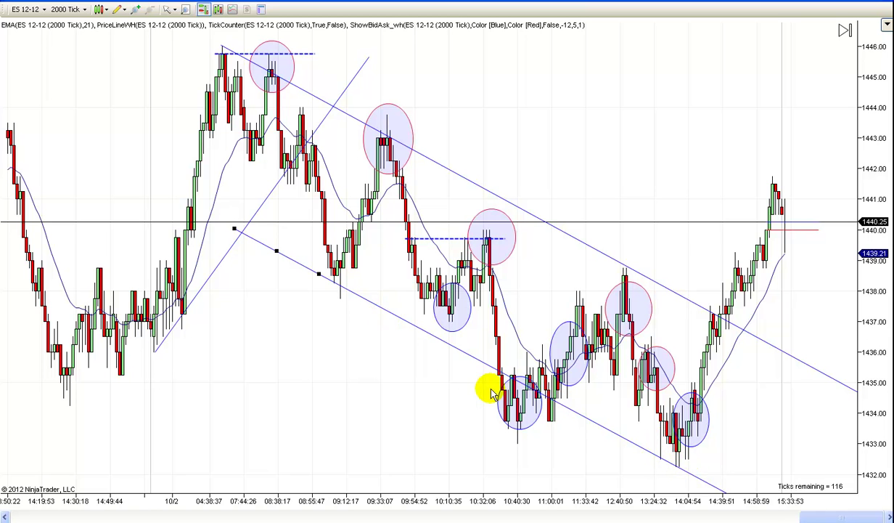
Draw an arrow line from the circled 09:33 high at about 1443.75 down to the circled 10:10 low.
left_click(124, 10)
left_click(148, 109)
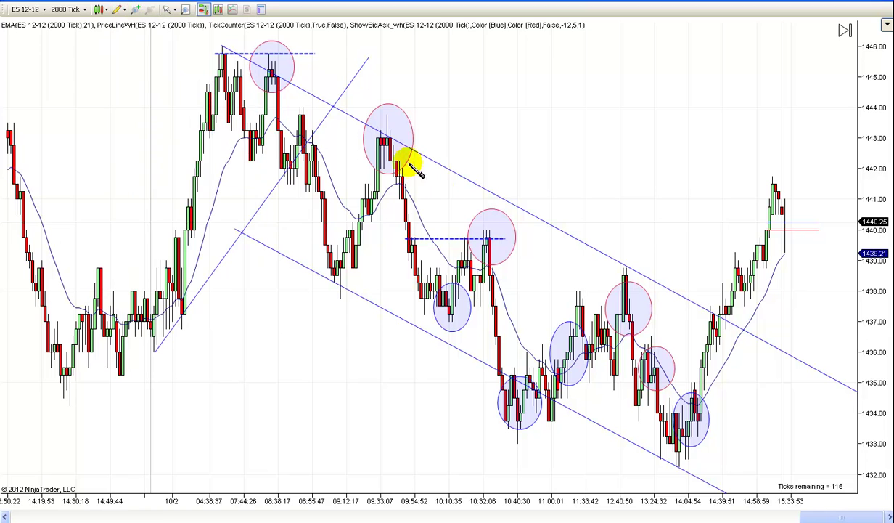
left_click(386, 113)
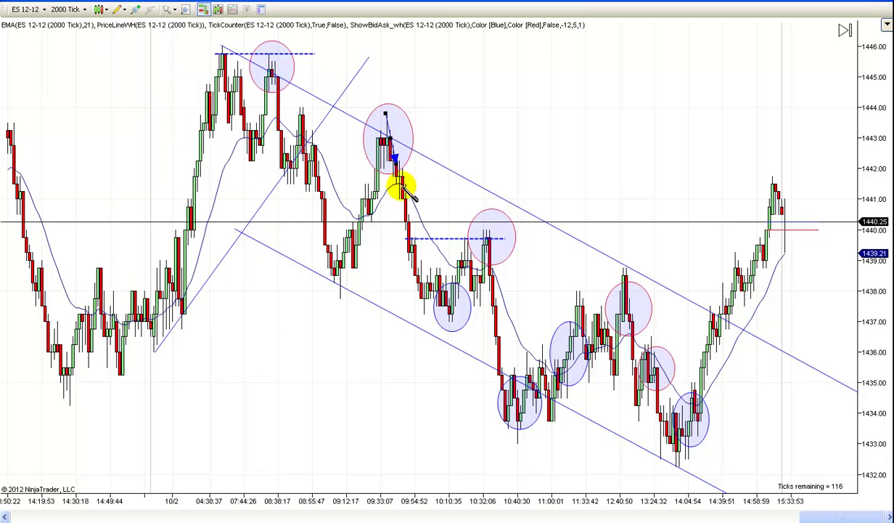
left_click(448, 313)
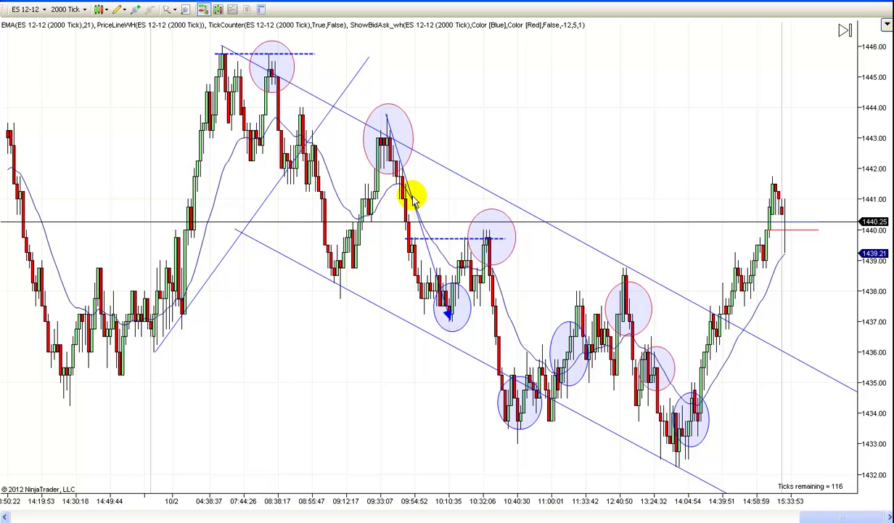
Move the arrow line to start at the circled 10:32 high, and delete it.
left_click_drag(411, 193, 506, 313)
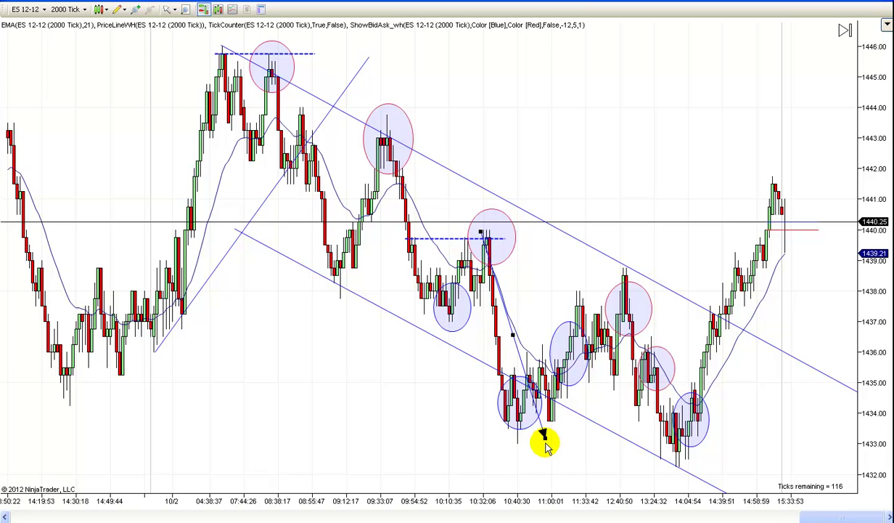
key("Delete")
left_click_drag(323, 416, 376, 381)
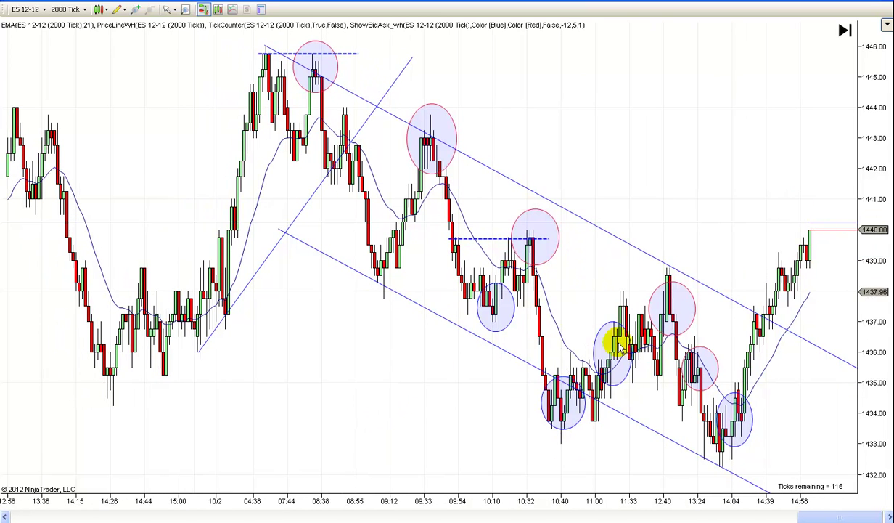
Copy the dashed horizontal line and place the copy at about 1437.50 across the double top at the circled 12:40 high.
left_click_drag(646, 167, 556, 156)
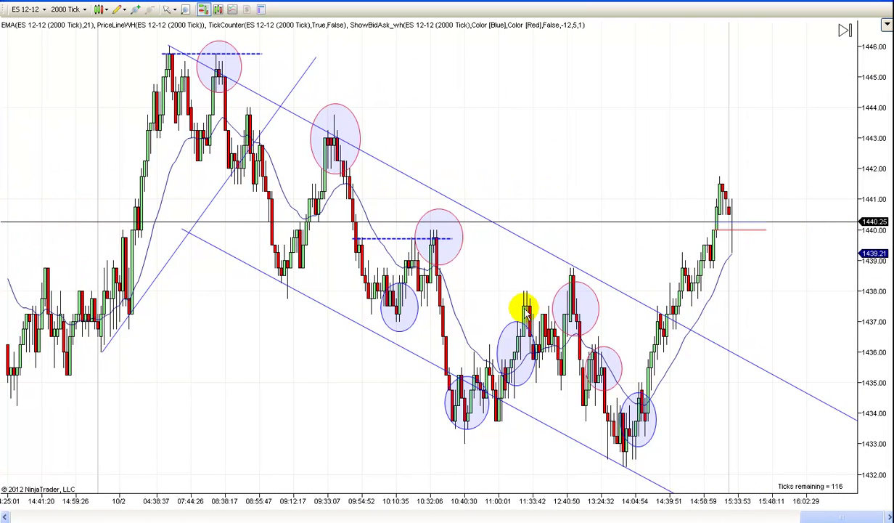
right_click(395, 238)
left_click(425, 240)
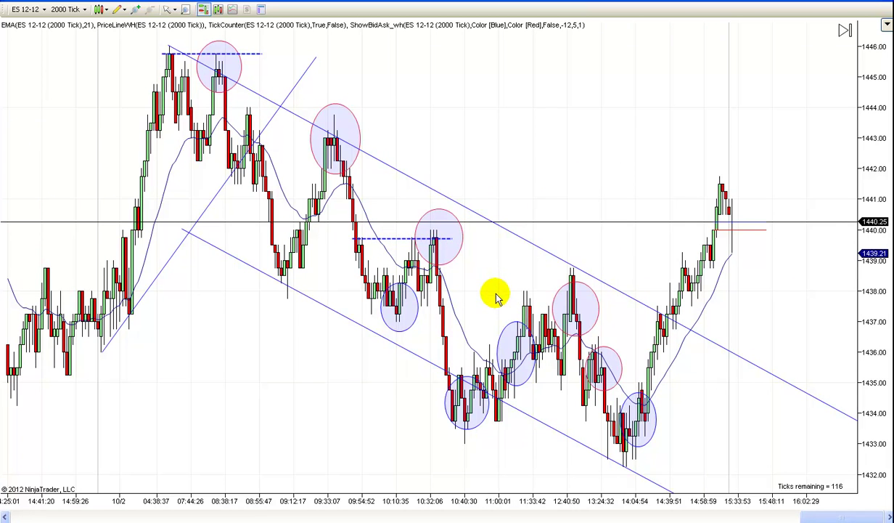
right_click(497, 297)
left_click(511, 361)
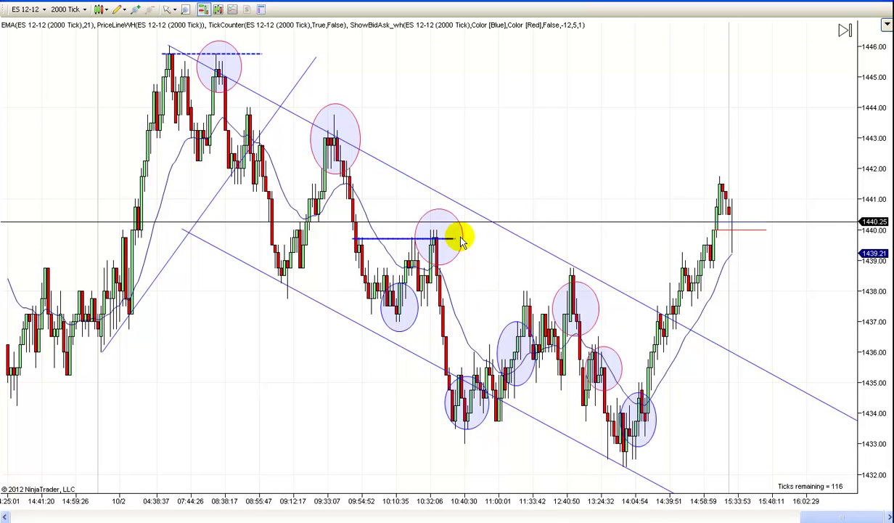
left_click_drag(402, 238, 553, 305)
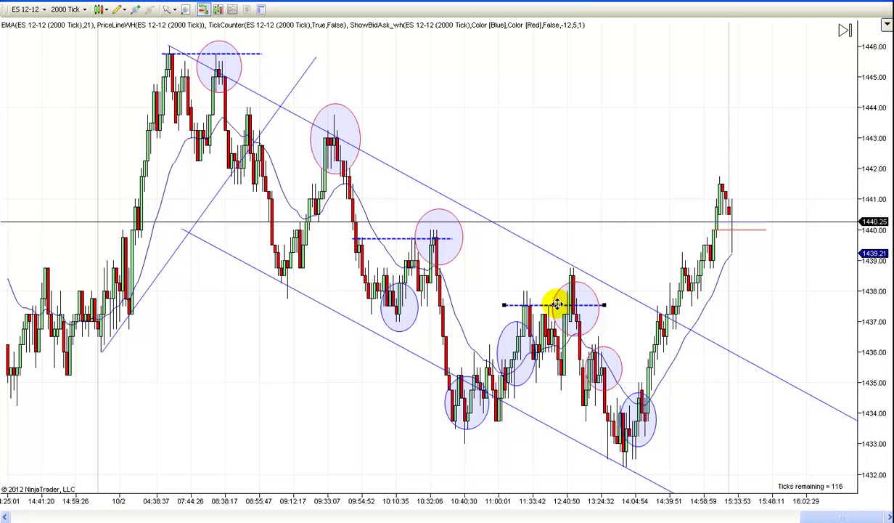
left_click(551, 256)
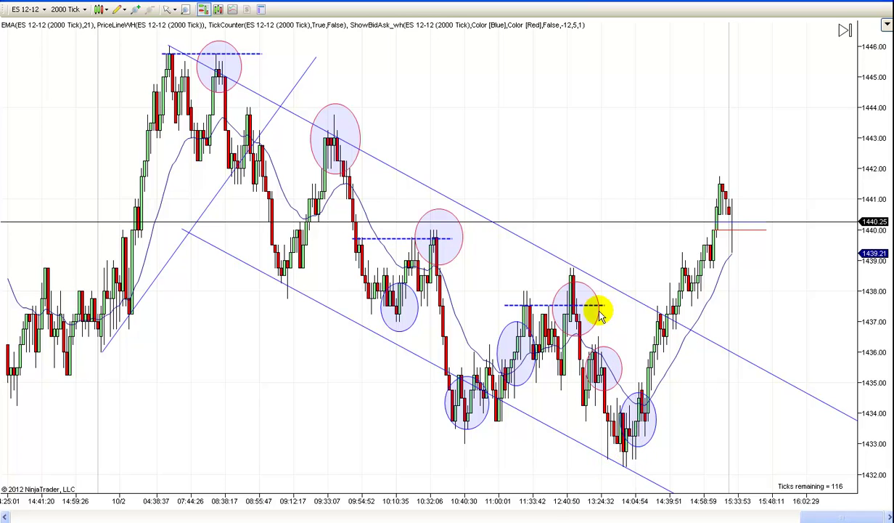
Place another dashed line copy at about 1433.50 under the circled 10:40 low and extend its end past the circled 14:04 low.
right_click(538, 304)
left_click(555, 308)
right_click(519, 464)
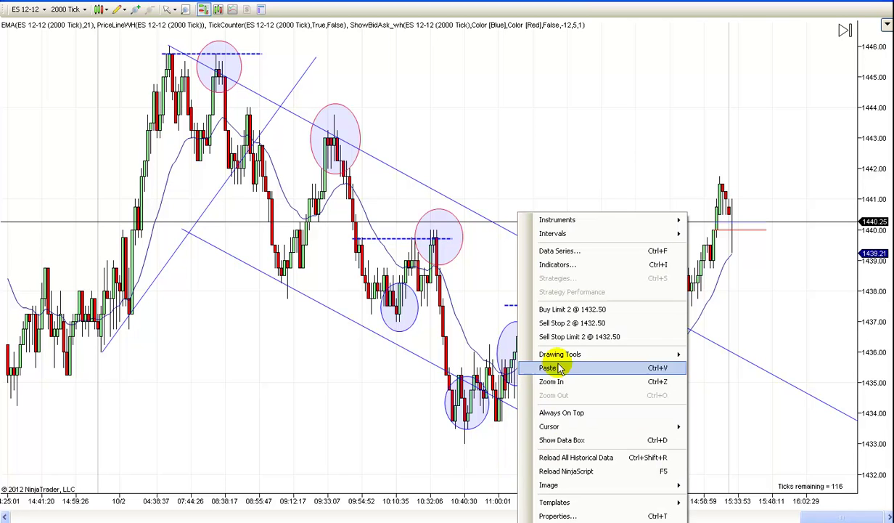
left_click(548, 368)
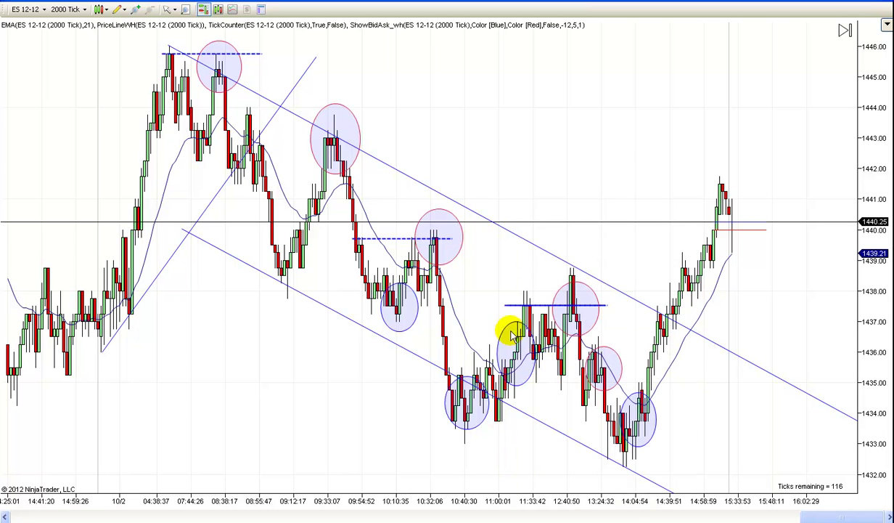
left_click_drag(483, 424, 479, 430)
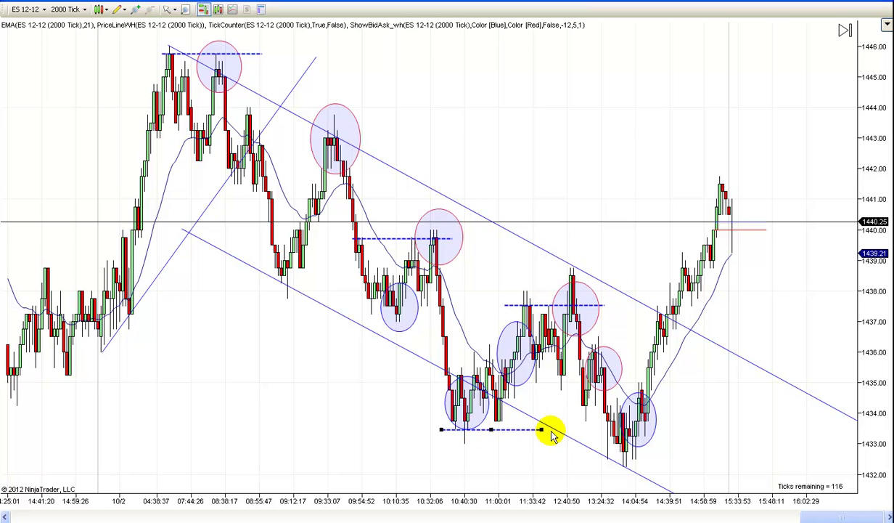
left_click_drag(541, 429, 669, 430)
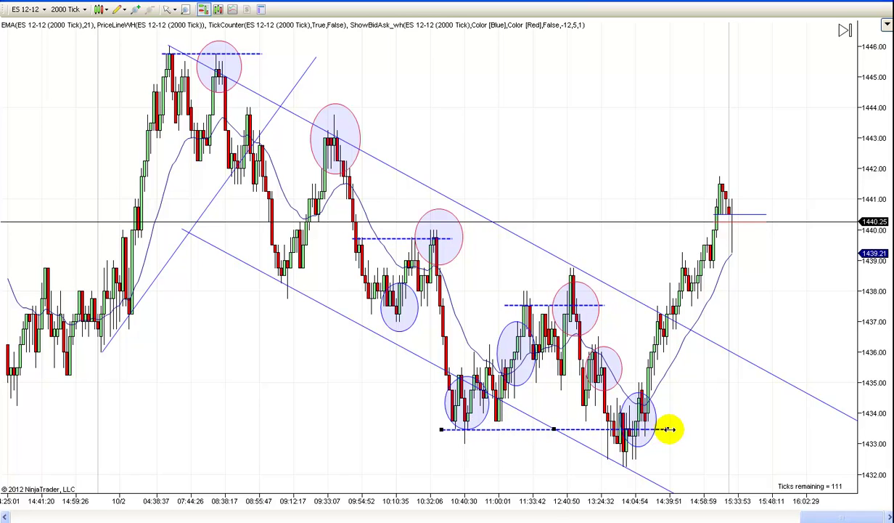
Copy the extended dashed line and place the copy at about 1437.75 across the 09:12 and circled 10:10 lows.
right_click(538, 434)
left_click(547, 424)
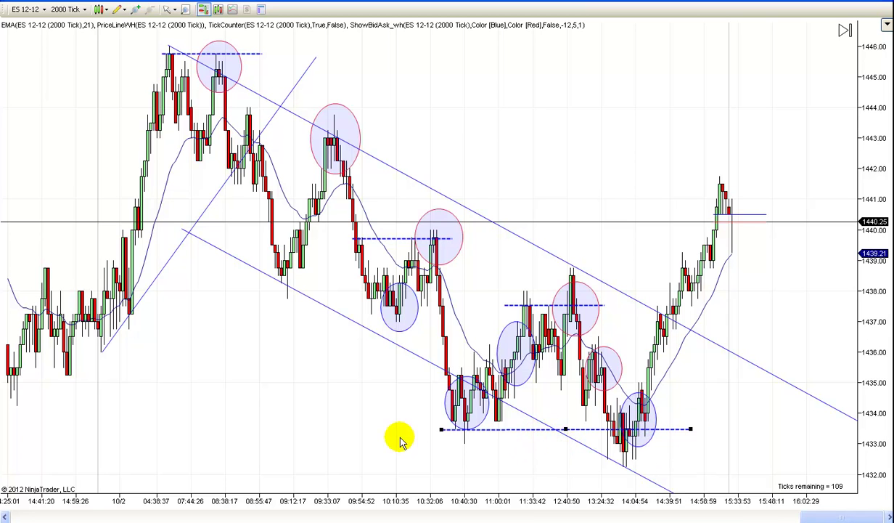
right_click(400, 439)
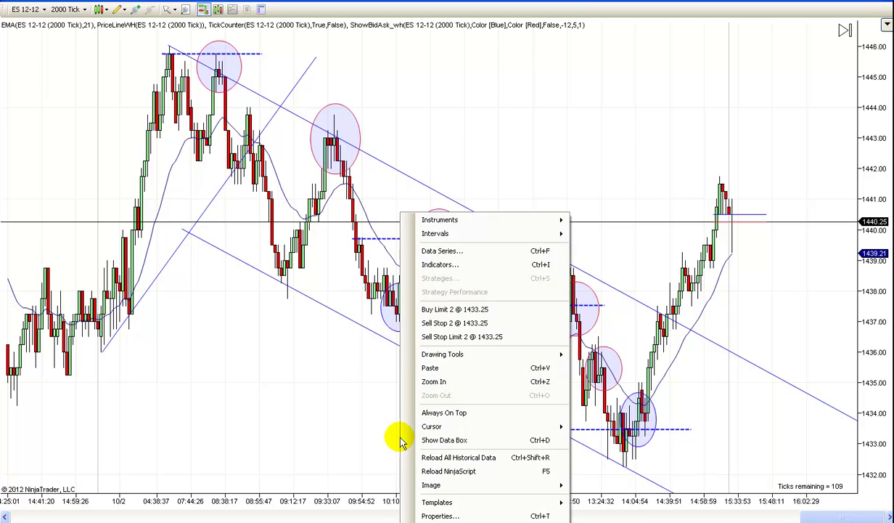
left_click(431, 368)
left_click_drag(532, 430, 313, 299)
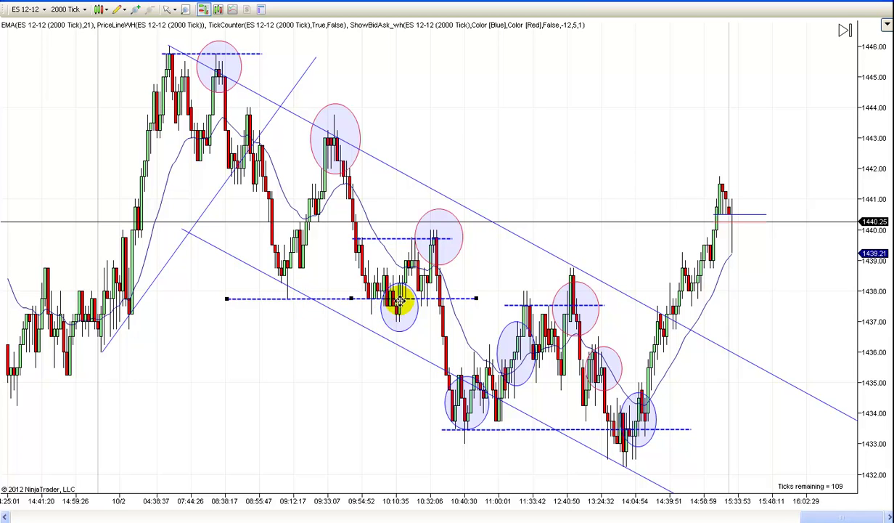
Move the lower channel ray up to the circled 10:10 low, starting at about 1440.25.
left_click_drag(337, 314, 377, 308)
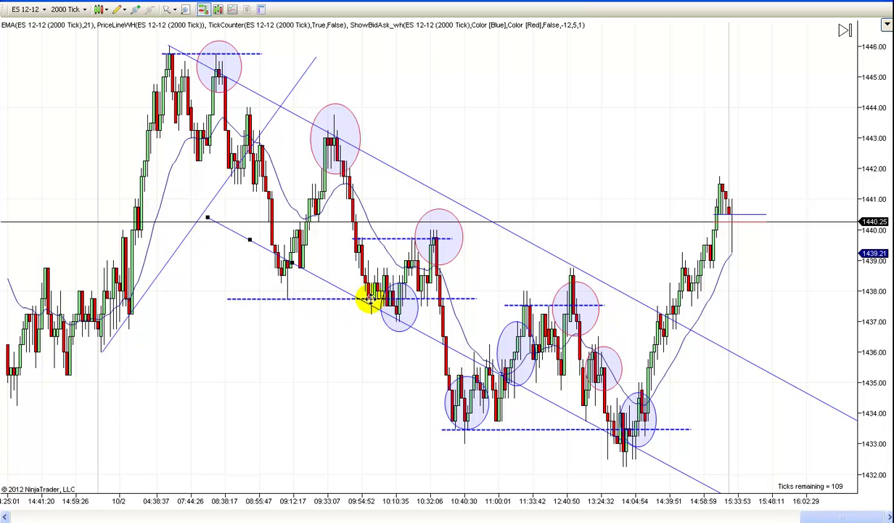
left_click_drag(543, 463, 519, 473)
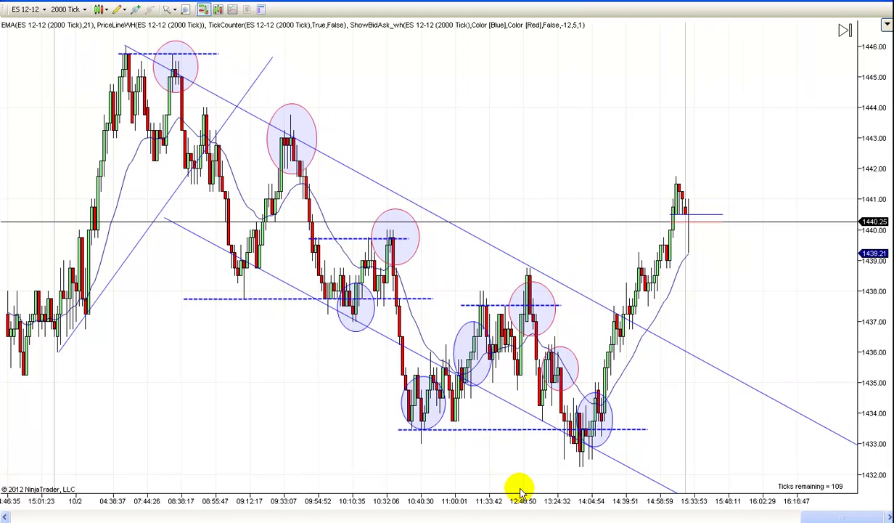
left_click_drag(515, 471, 507, 472)
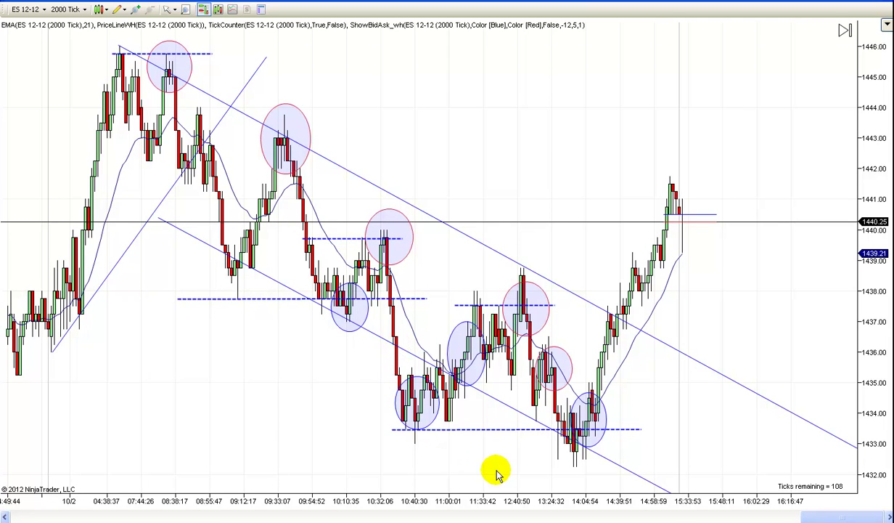
scroll(486, 475, "down", 1)
left_click_drag(486, 476, 440, 455)
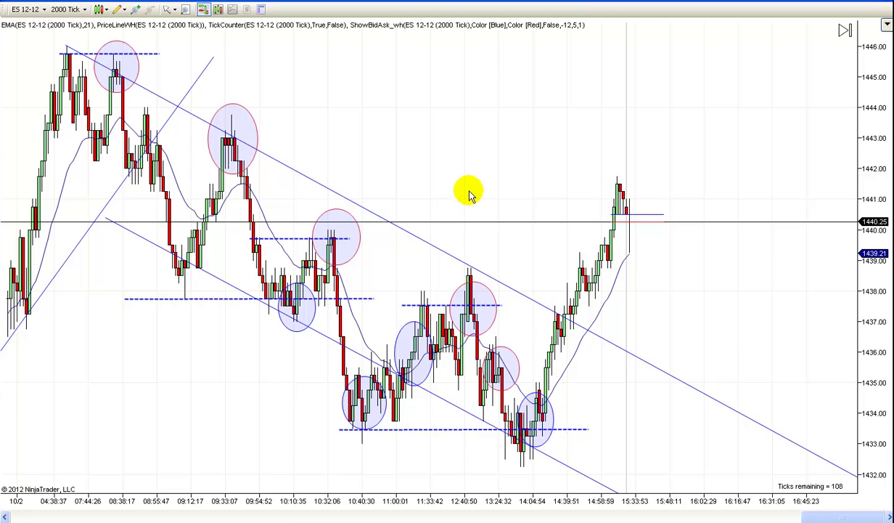
scroll(472, 147, "up", 1)
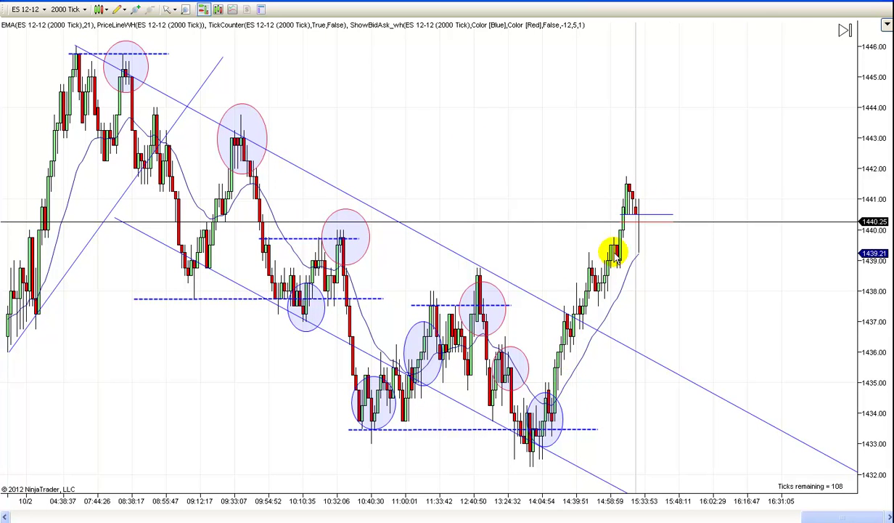
left_click_drag(463, 106, 526, 98)
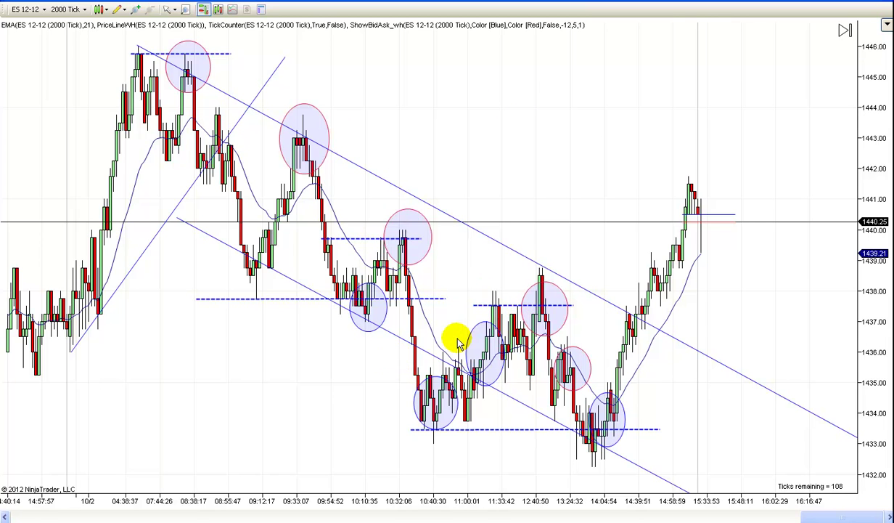
left_click_drag(353, 379, 369, 382)
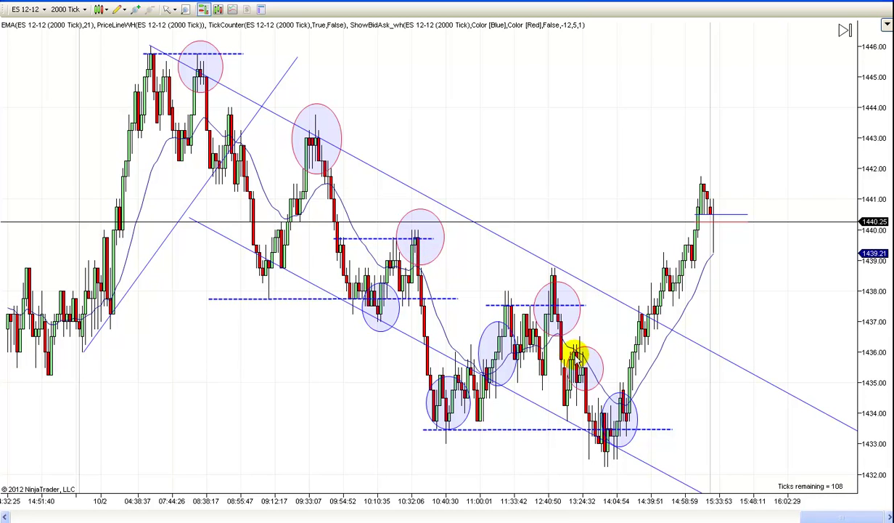
left_click_drag(468, 460, 486, 469)
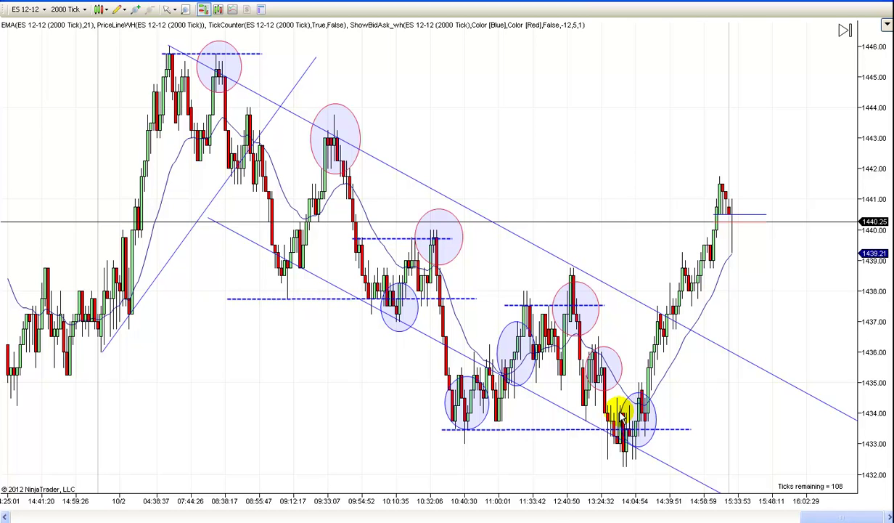
left_click_drag(511, 453, 517, 453)
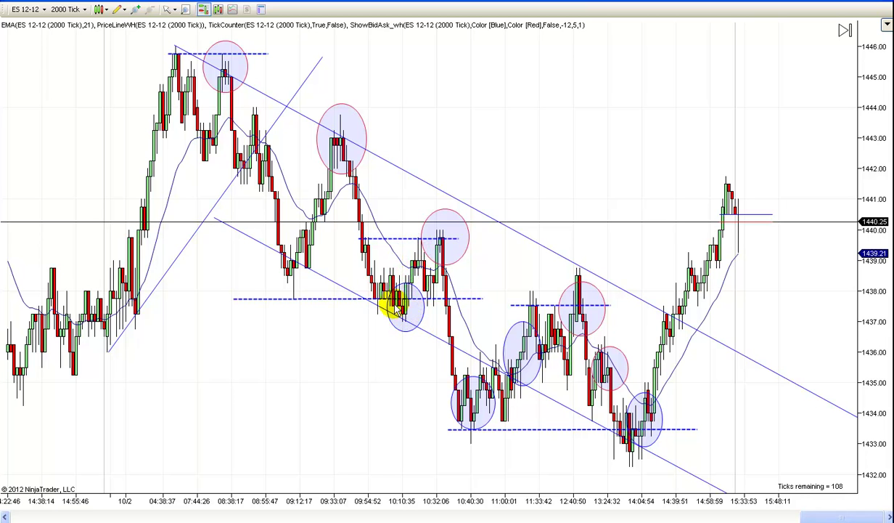
mouse_move(417, 334)
left_mouse_down()
mouse_move(309, 474)
mouse_move(301, 433)
mouse_move(369, 363)
mouse_move(410, 333)
mouse_move(420, 345)
mouse_move(421, 334)
left_mouse_up()
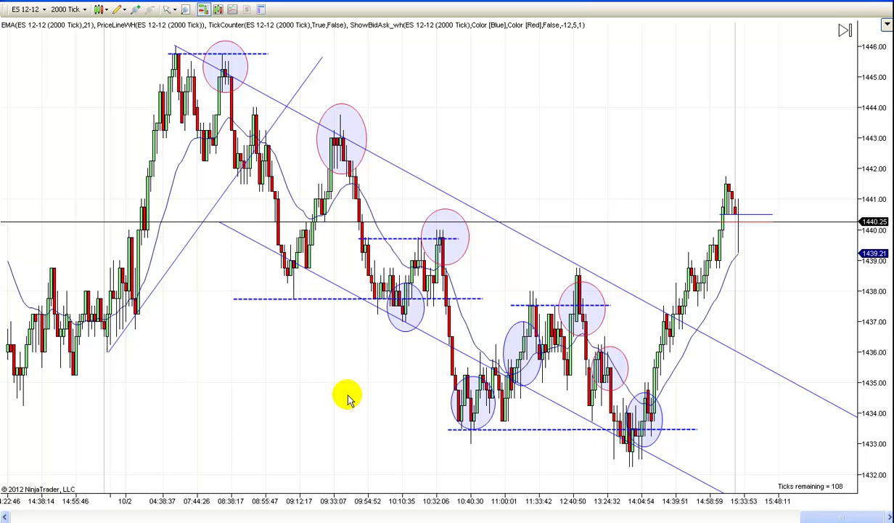
Examine the circled setups from the 10:40 low through the 14:04 low and the break above the upper channel line.
left_click_drag(347, 398, 286, 402)
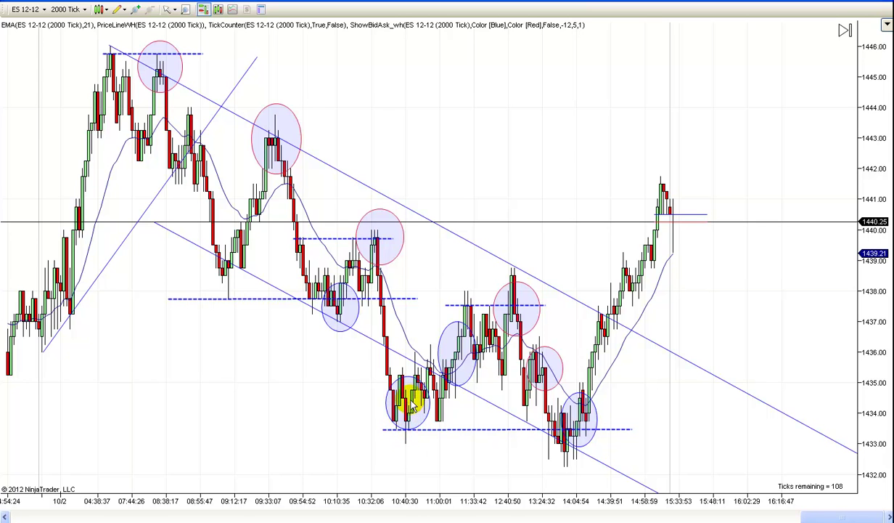
scroll(447, 435, "right", 2)
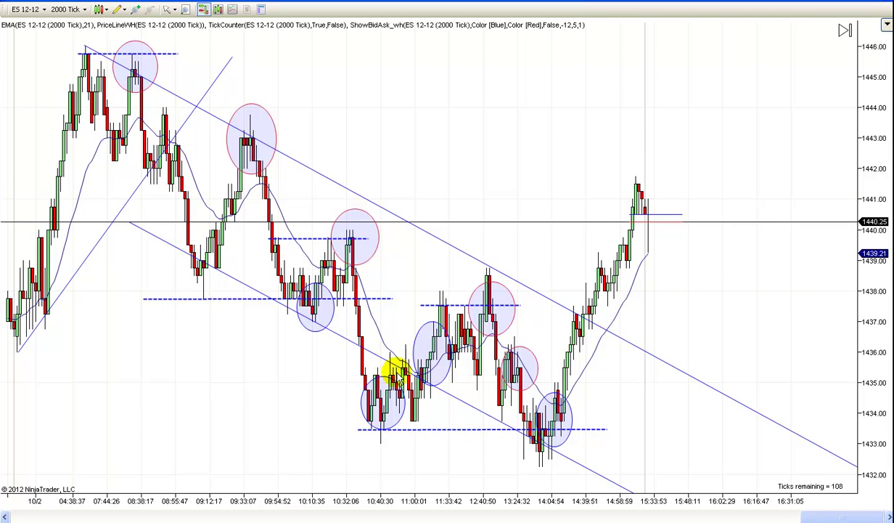
scroll(444, 466, "right", 2)
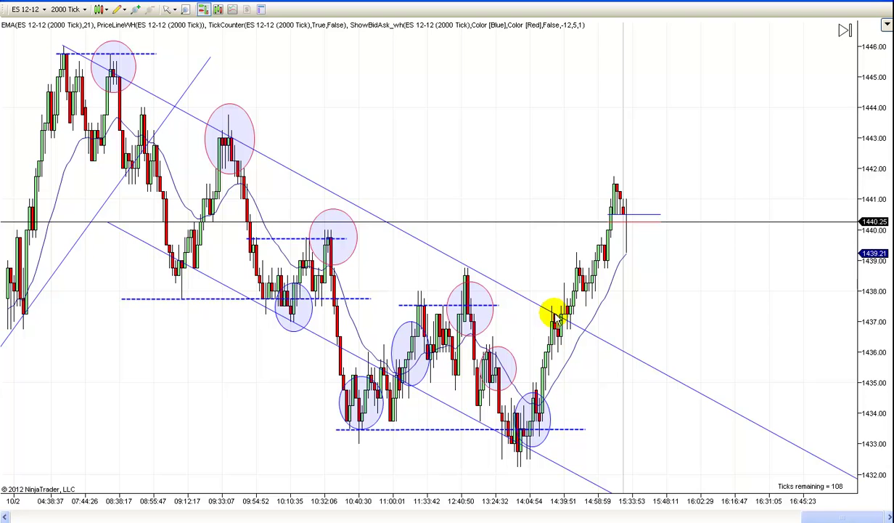
scroll(625, 327, "up", 1)
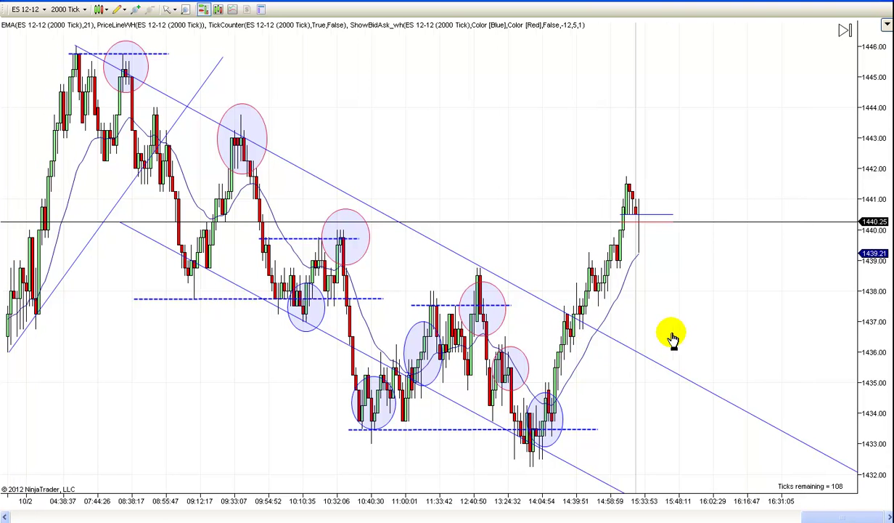
scroll(719, 305, "down", 2)
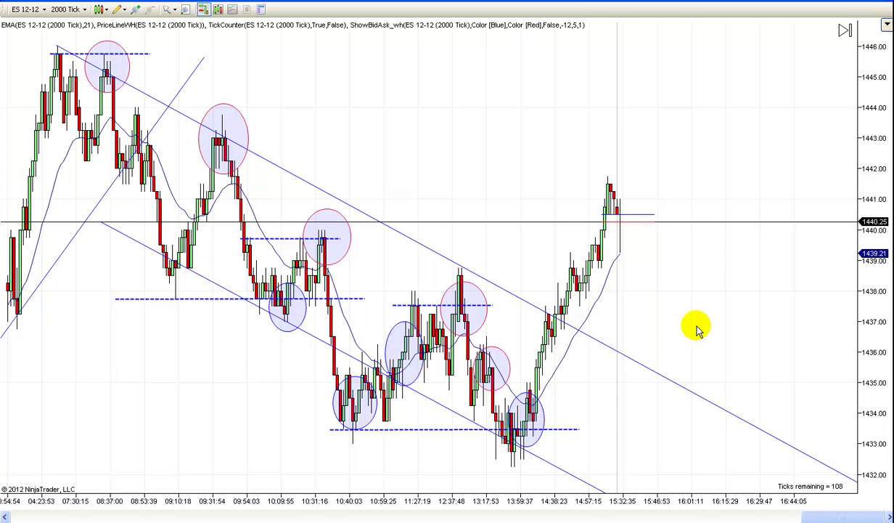
scroll(668, 319, "up", 3)
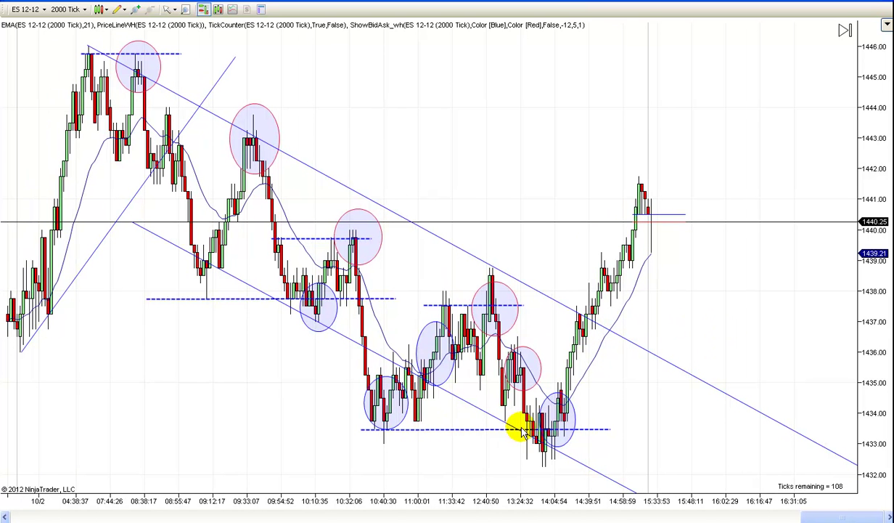
scroll(755, 320, "up", 2)
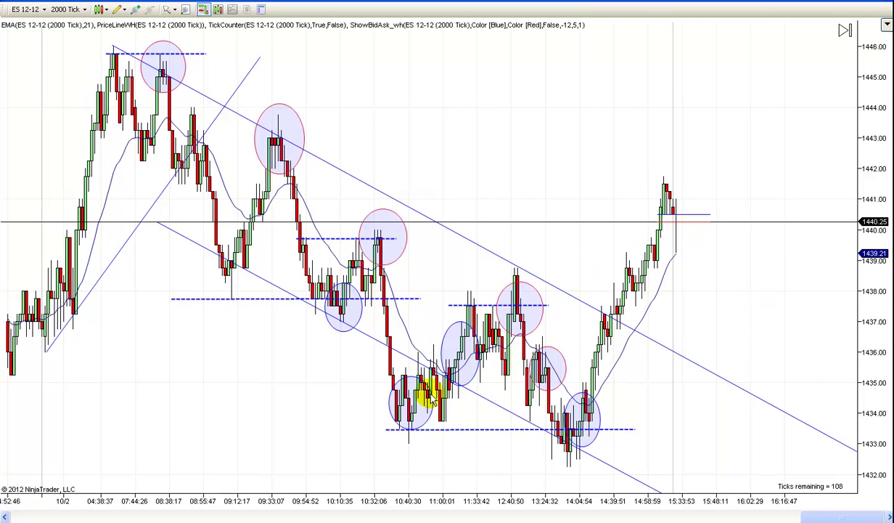
Try the lower channel ray on the 09:12 low, starting at about 1439.35, and return it to the circled 10:10 low.
left_click_drag(356, 324, 358, 365)
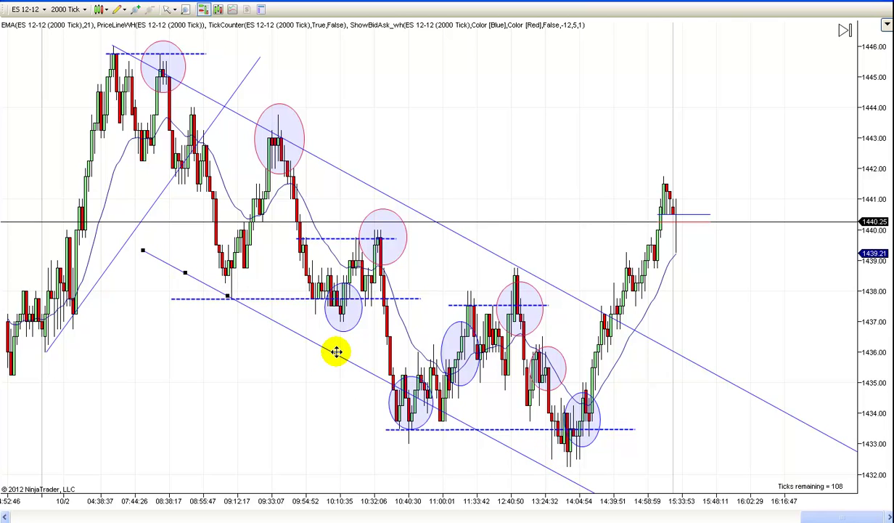
left_click_drag(336, 352, 355, 325)
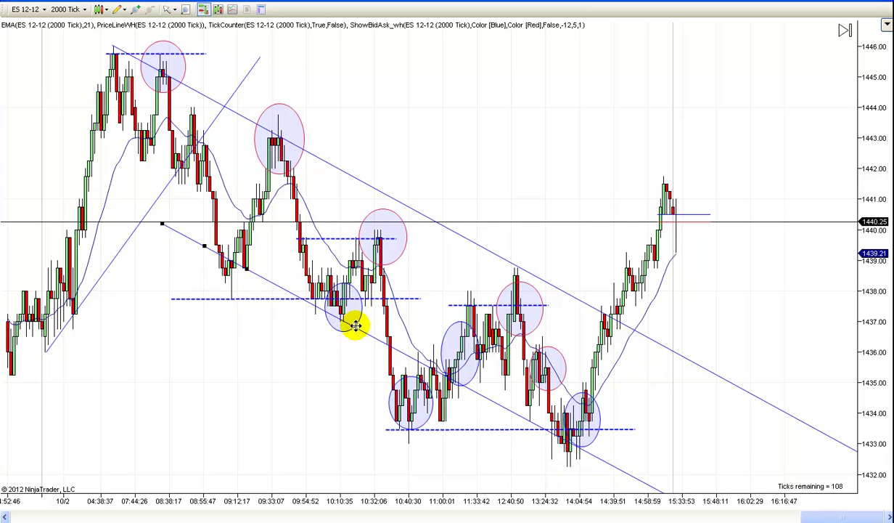
scroll(293, 379, "down", 2)
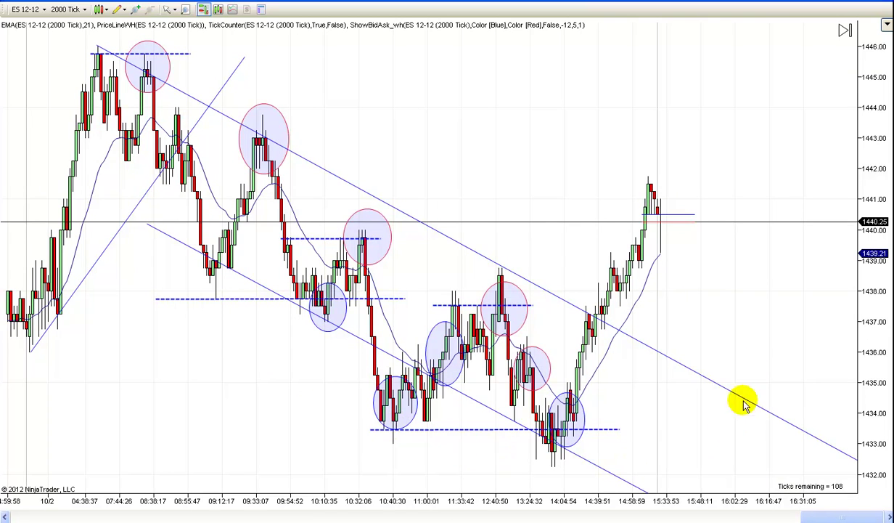
scroll(770, 325, "up", 1)
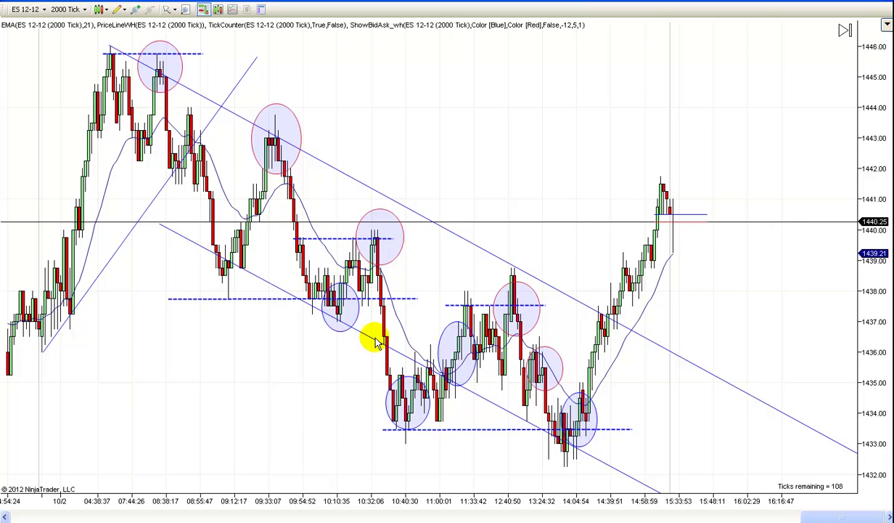
Try the lower channel ray against the circled 10:40 low and reposition it to start at about 1439.25.
left_click_drag(373, 337, 476, 466)
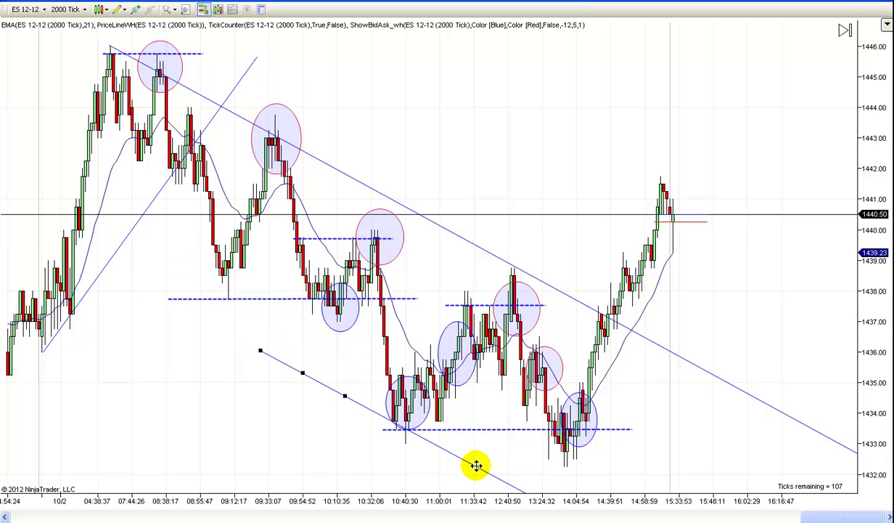
left_click_drag(477, 466, 392, 368)
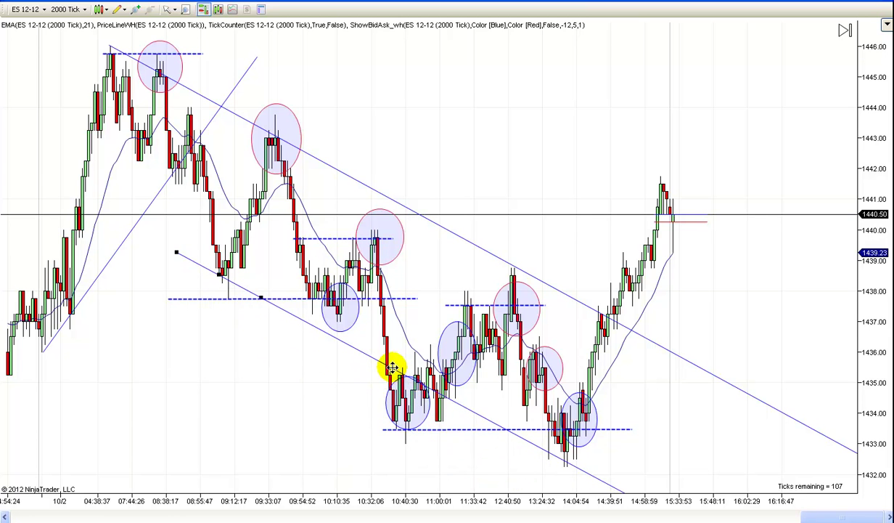
Raise the dashed double-bottom line at the circled 10:40 and 14:04 lows to about 1433.75.
mouse_move(286, 391)
left_mouse_down()
mouse_move(309, 391)
mouse_move(293, 394)
left_mouse_up()
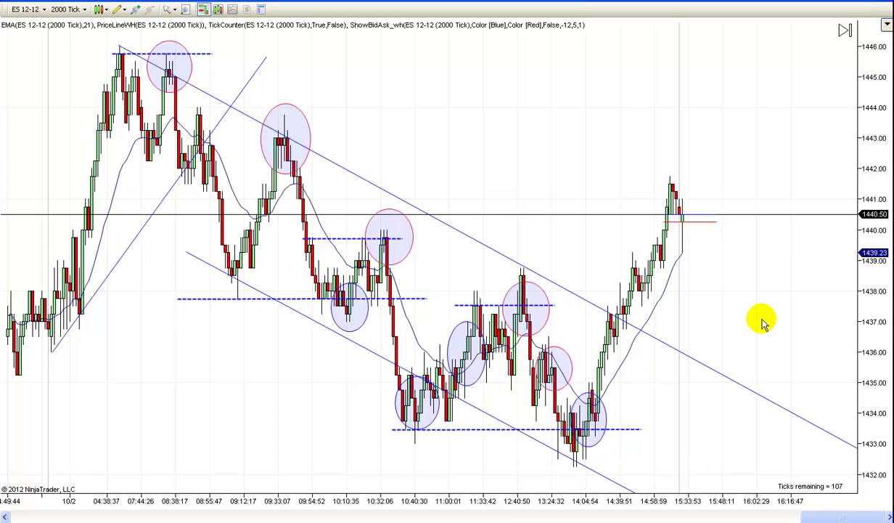
left_click_drag(762, 322, 804, 320)
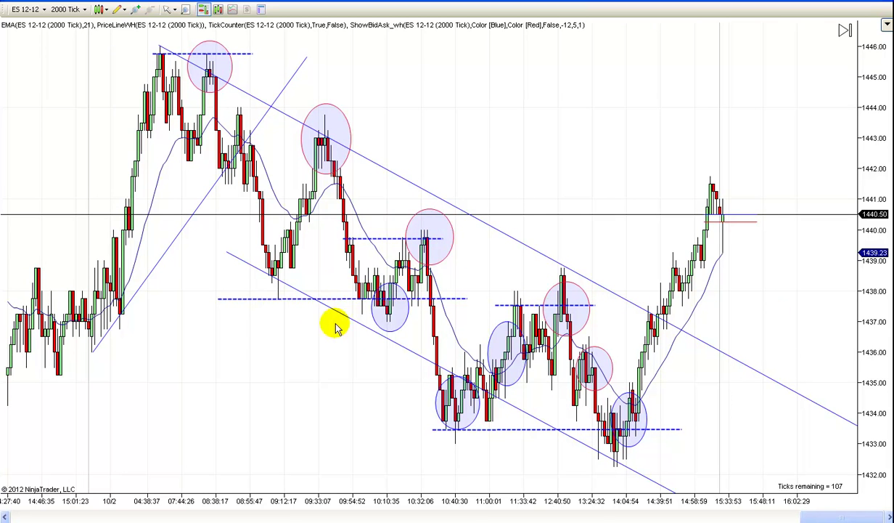
left_click_drag(765, 430, 748, 430)
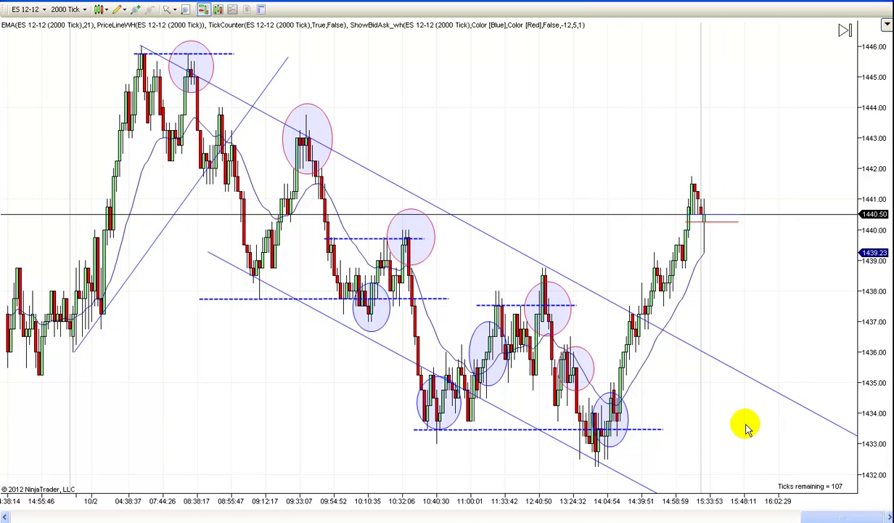
left_click_drag(527, 427, 523, 418)
scroll(741, 462, "up", 1)
scroll(733, 443, "down", 2)
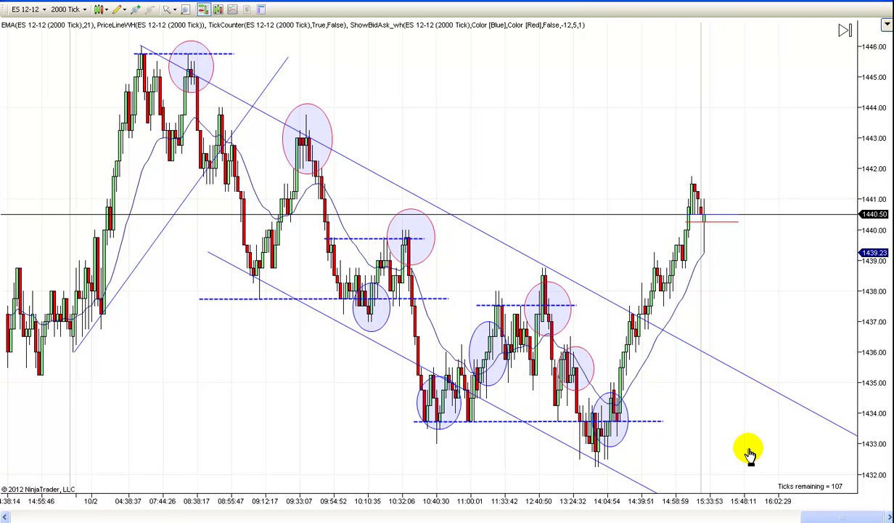
scroll(749, 454, "down", 1)
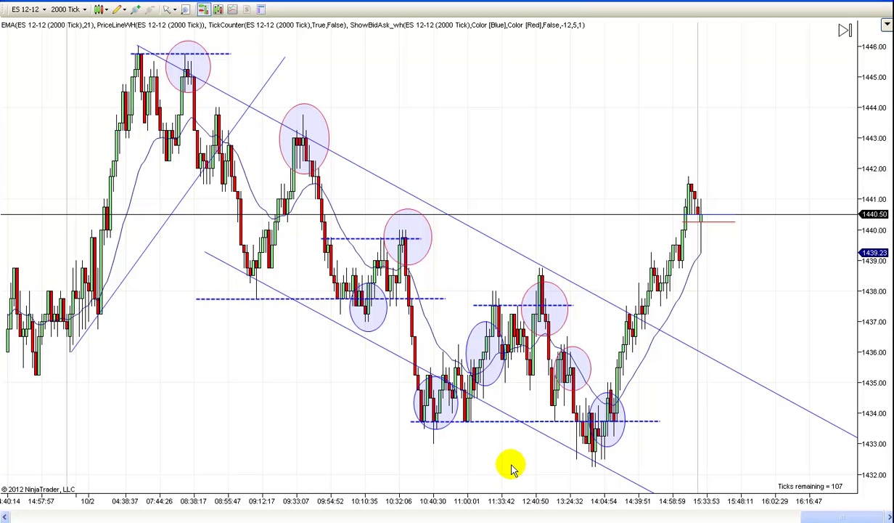
Shift the rising trendline slightly back in time so it starts at the low just after the 10/2 session line.
left_click_drag(512, 467, 478, 467)
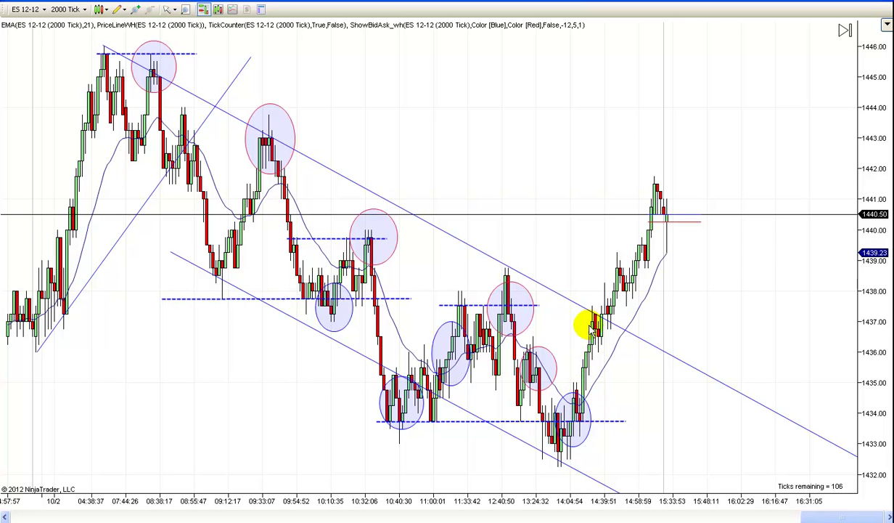
left_click_drag(729, 328, 785, 327)
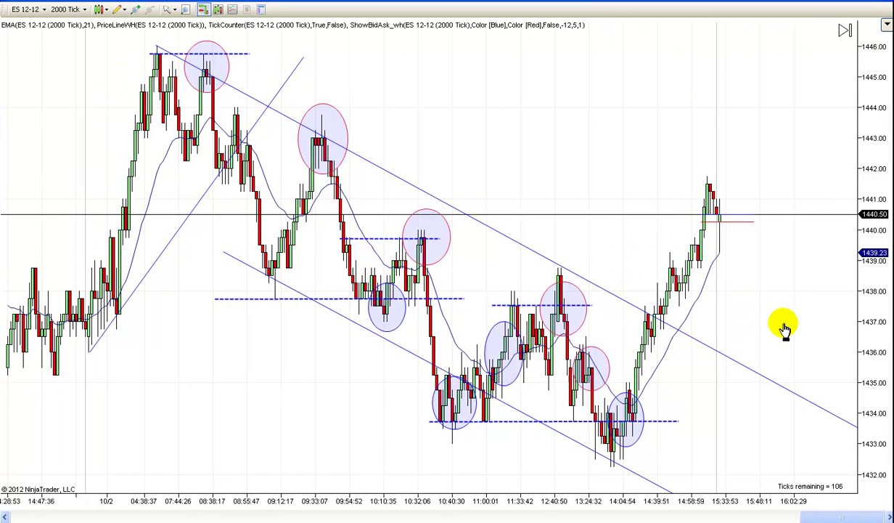
mouse_move(317, 421)
left_mouse_down()
mouse_move(302, 425)
mouse_move(323, 422)
left_mouse_up()
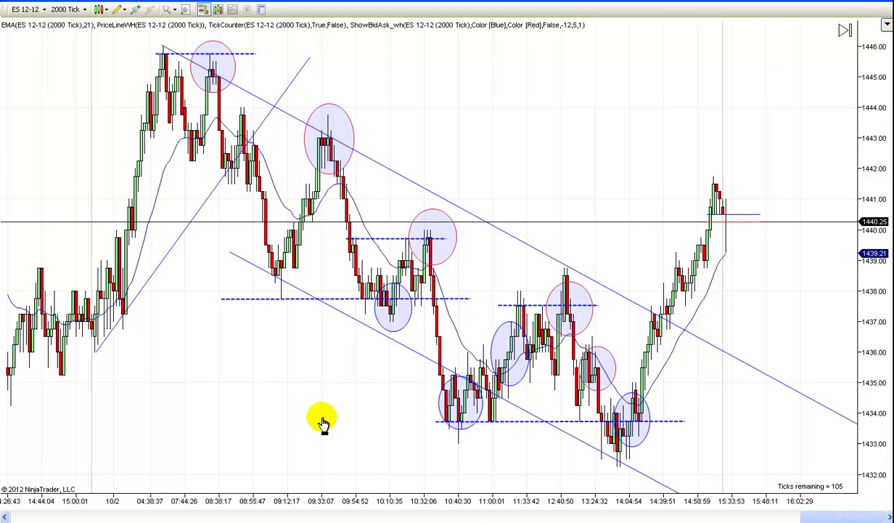
scroll(274, 419, "up", 5)
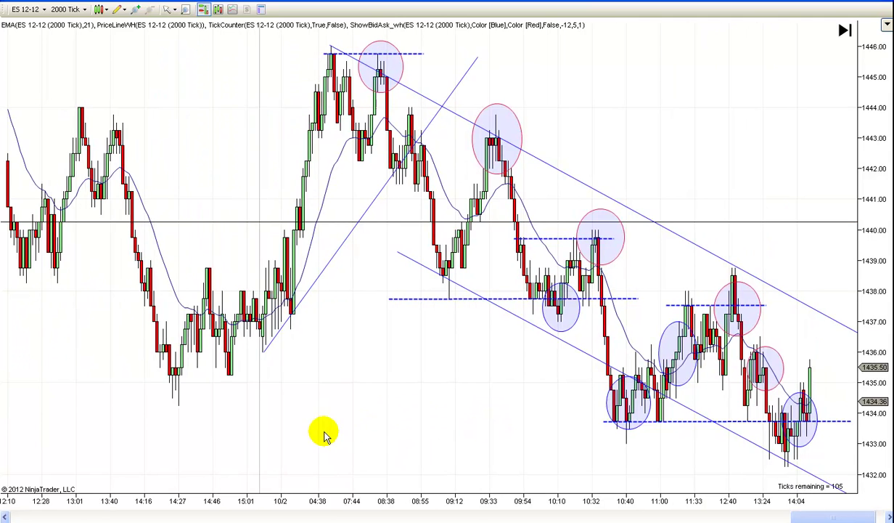
left_click_drag(356, 425, 277, 434)
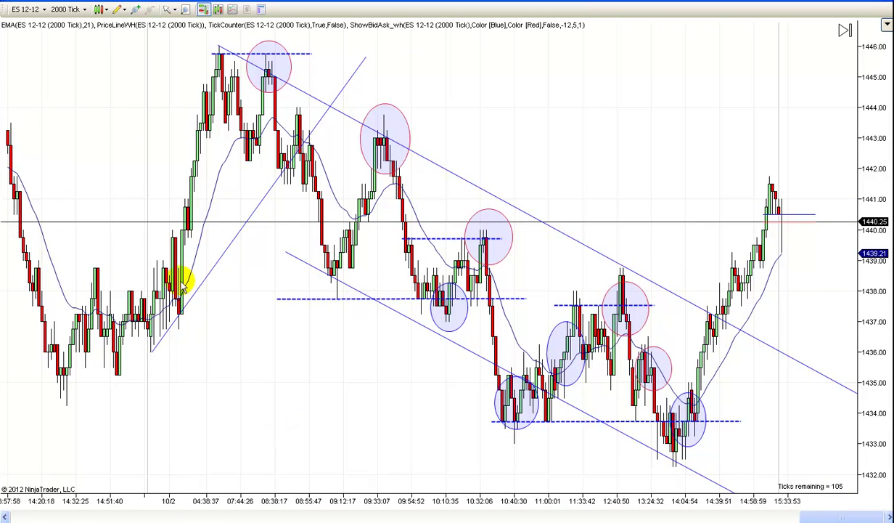
left_click(154, 340)
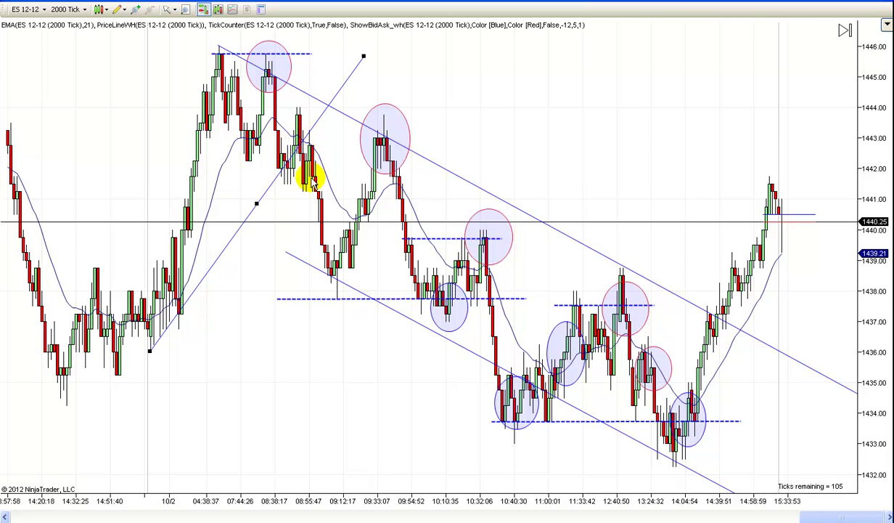
left_click(301, 238)
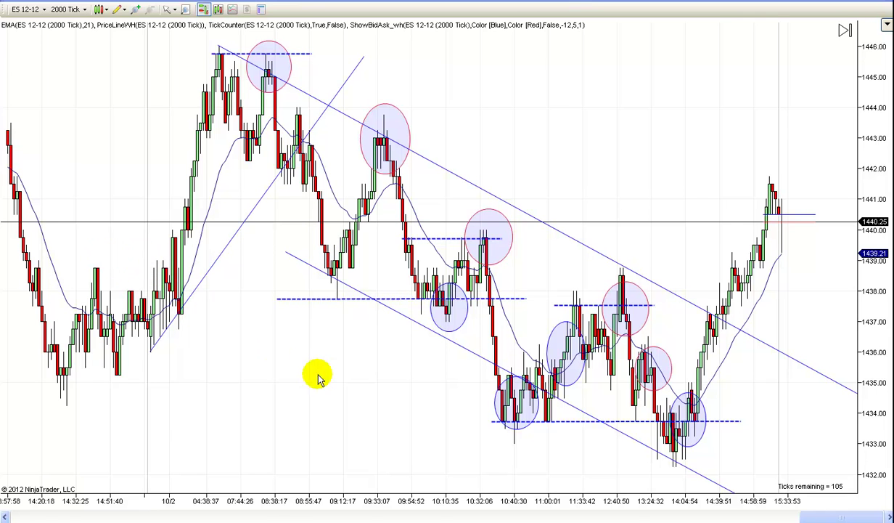
scroll(323, 384, "down", 1)
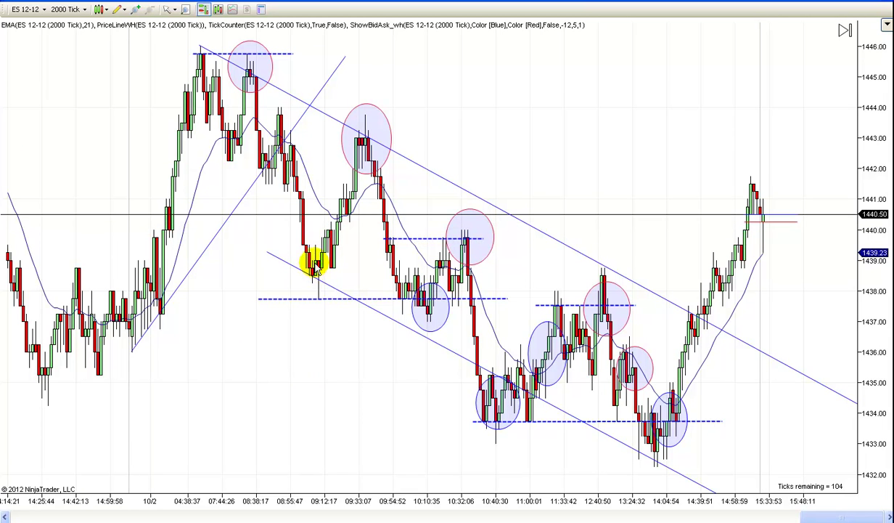
Move the lower channel ray up to just under the circled 10:10 low, starting at about 1440.60.
left_click(345, 281)
left_click_drag(346, 280, 285, 249)
left_click(312, 352)
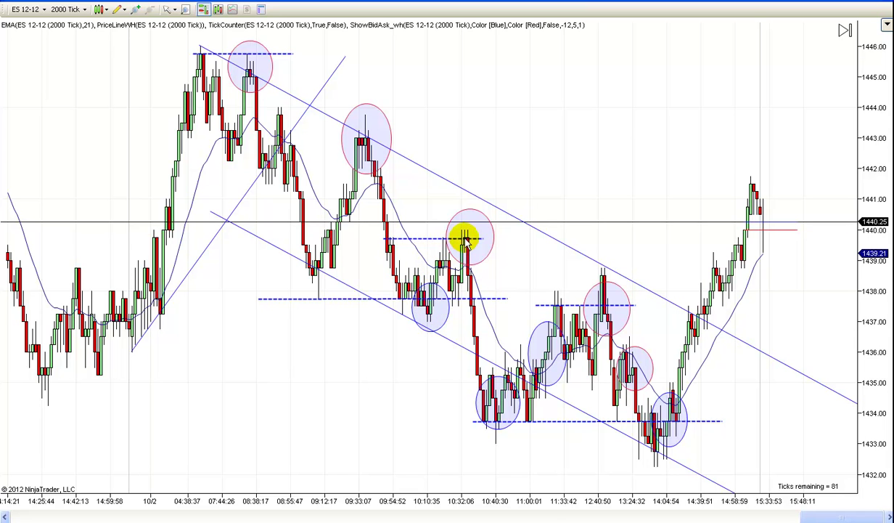
Examine the price action before the 10/2 session and the circled setups through the latest bars near 15:33.
left_click_drag(518, 279, 482, 271)
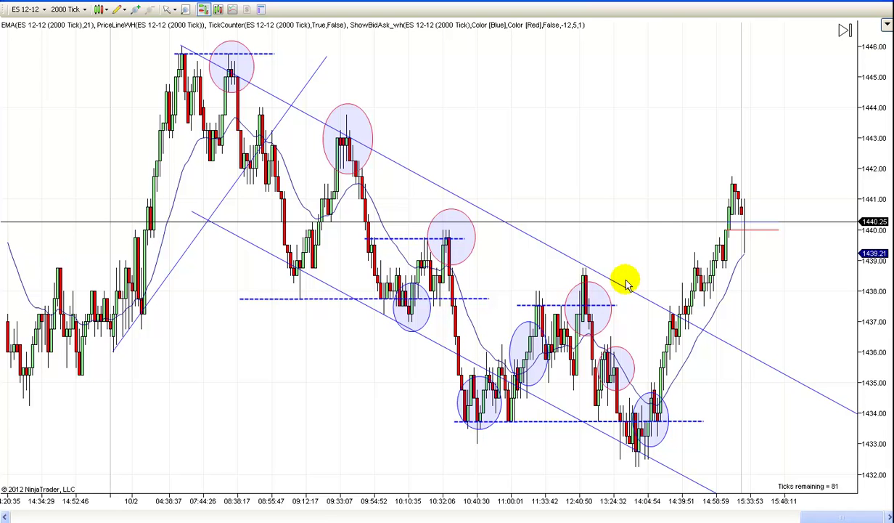
left_click_drag(529, 136, 721, 131)
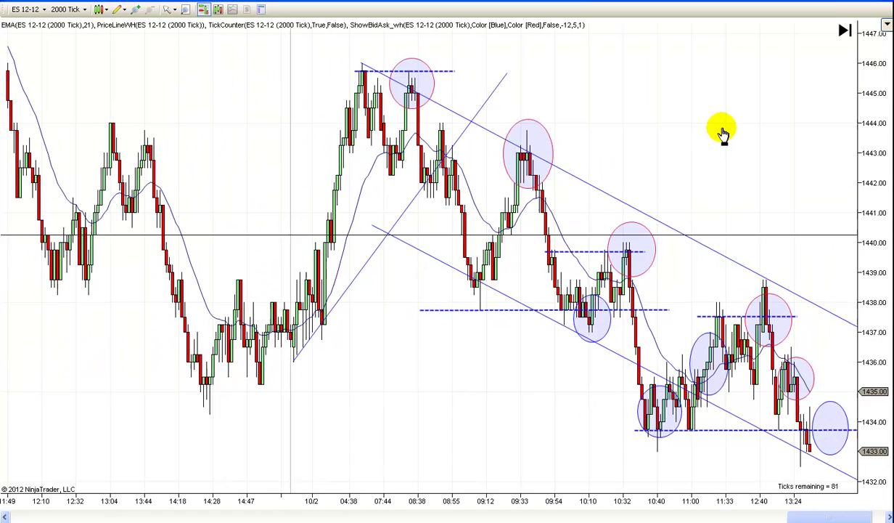
left_click_drag(390, 458, 11, 408)
left_click_drag(488, 460, 366, 459)
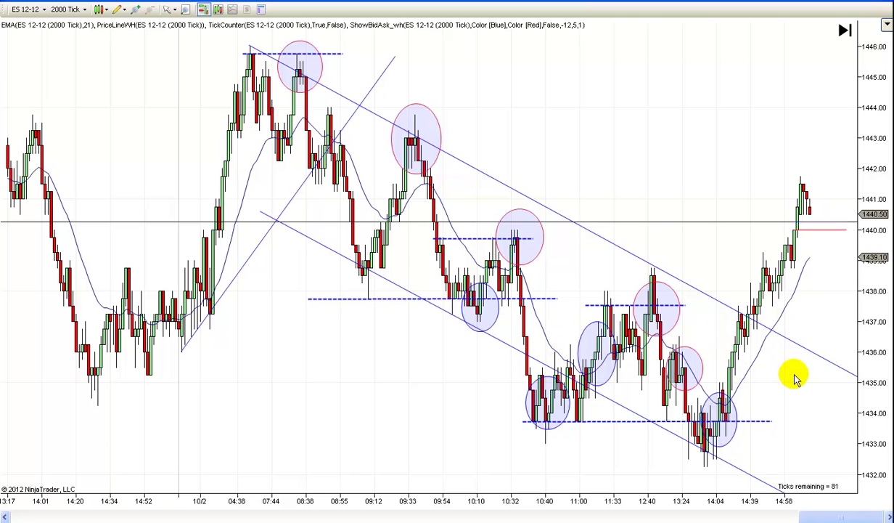
scroll(410, 414, "down", 2)
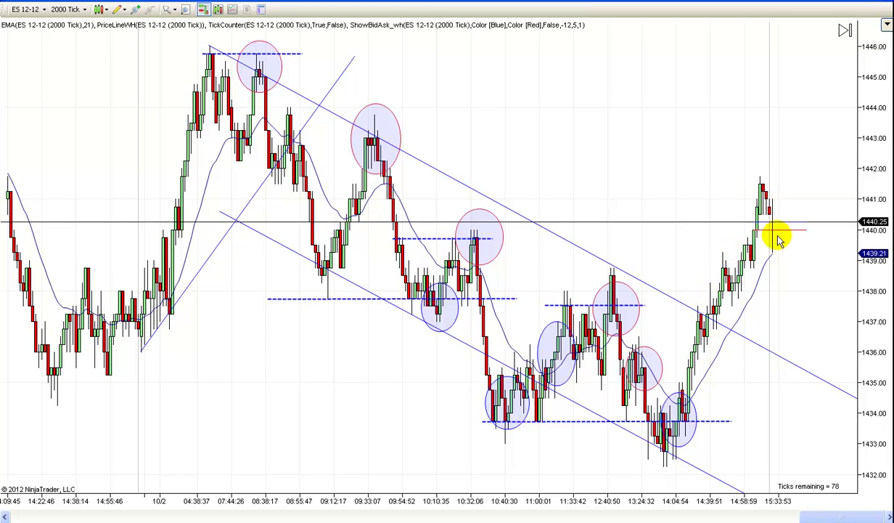
left_click_drag(345, 436, 365, 437)
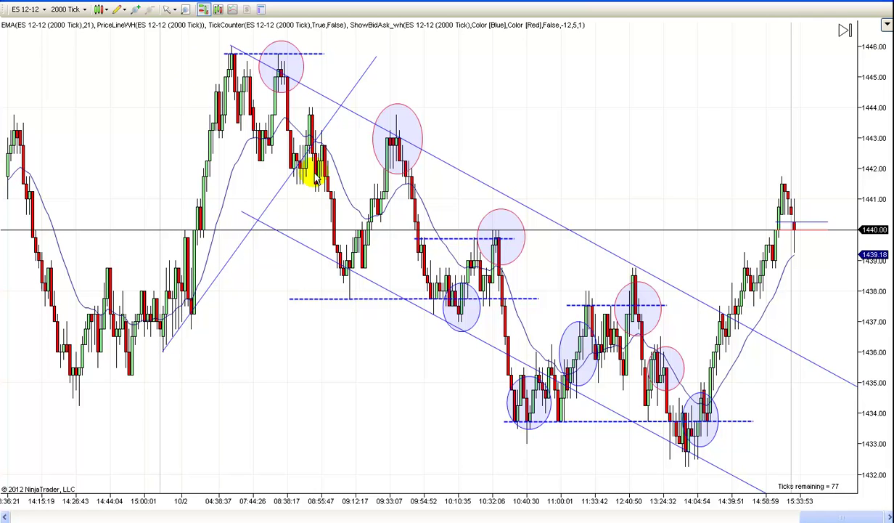
Draw a rising trendline from the 09:12 low at about 1437.80 up to about 1445.20.
left_click(117, 10)
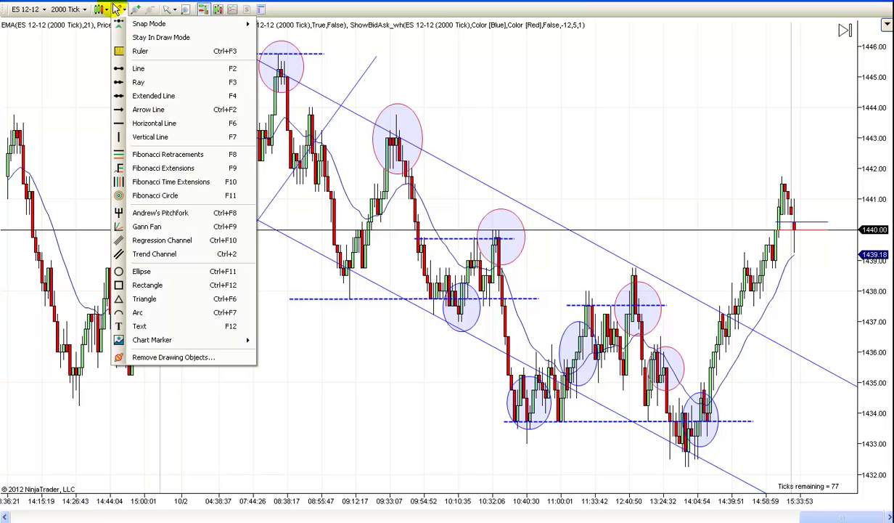
left_click(125, 73)
left_click(348, 297)
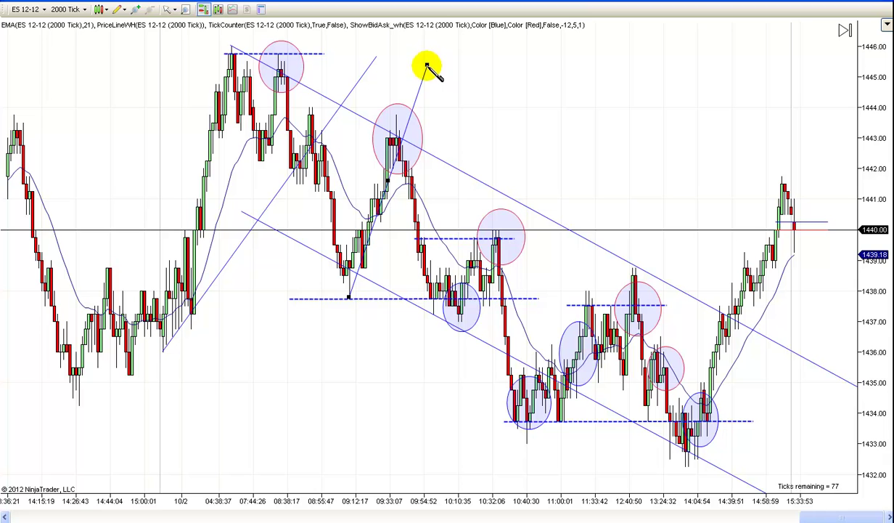
left_click(428, 71)
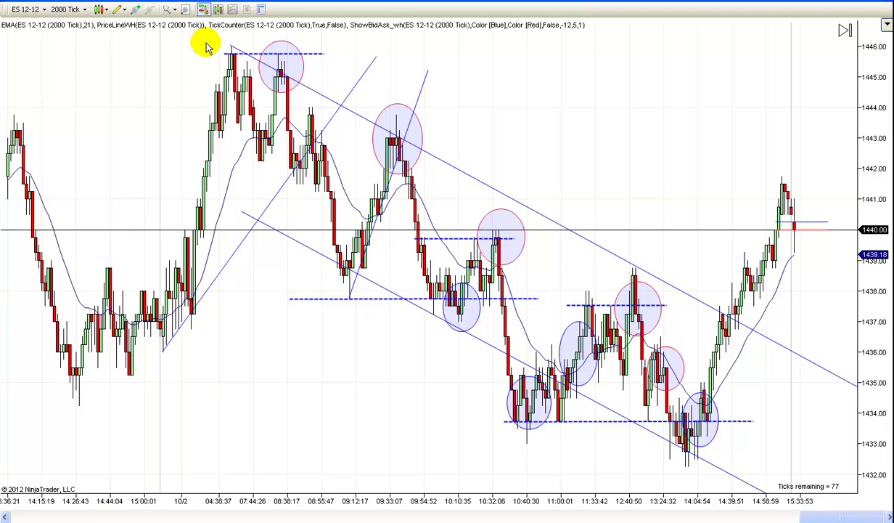
Draw a falling trendline from the 09:33 high to about 1435.15 and a rising one from the circled 10:10 low to about 1440.85.
left_click(120, 10)
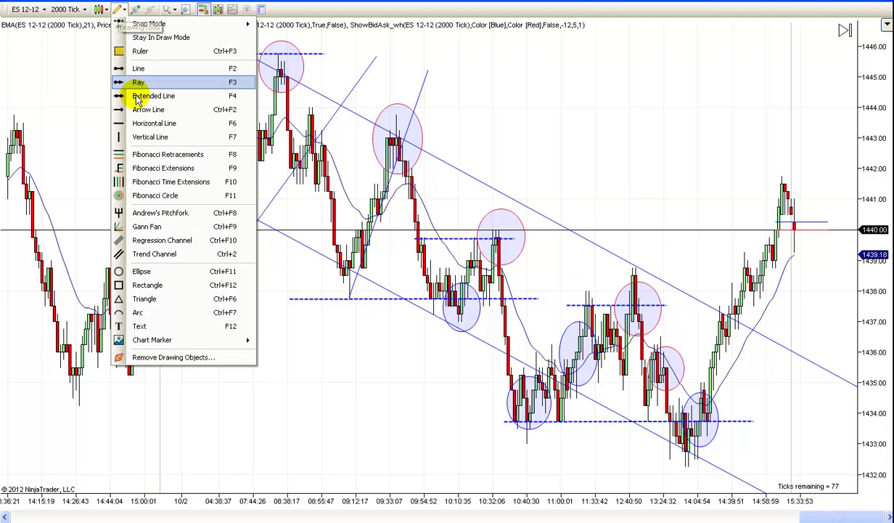
left_click(138, 68)
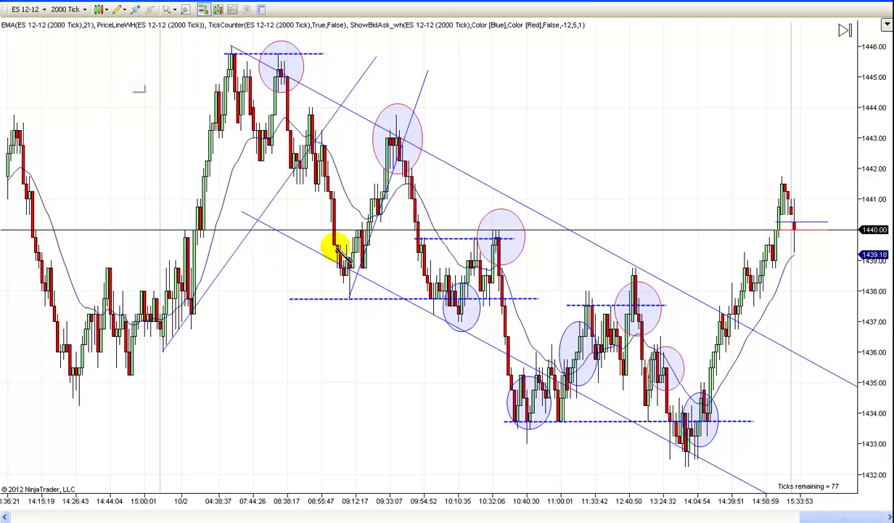
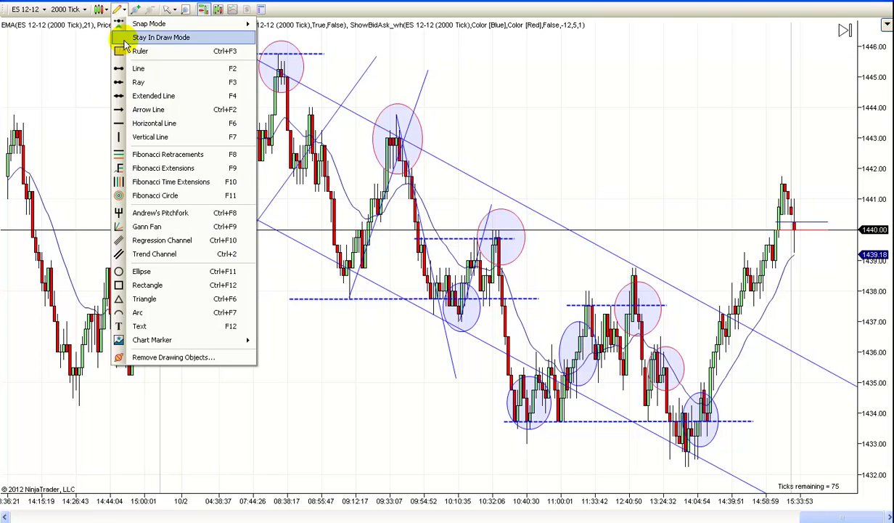
Draw a falling trendline from the circled 10:32 high at about 1440.00 down to about 1432.30.
left_click(122, 69)
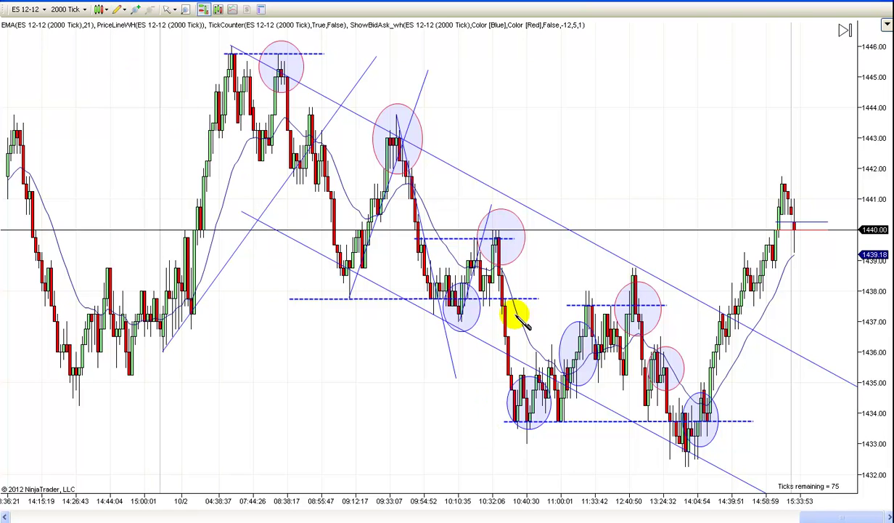
left_click(498, 234)
left_click(535, 427)
left_click_drag(533, 429, 528, 465)
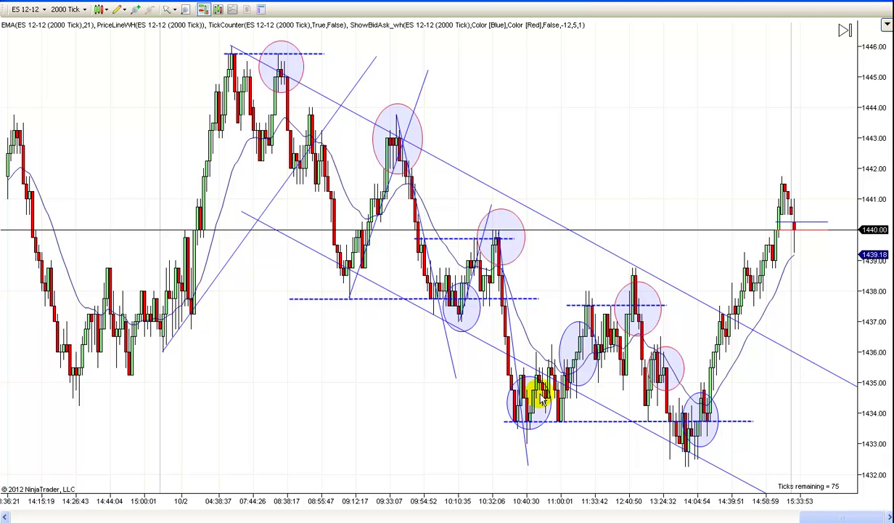
Draw rising trendlines from the circled 10:40 low to about 1437.10 and from the 11:00 low to about 1438.65.
left_click(116, 9)
left_click(122, 65)
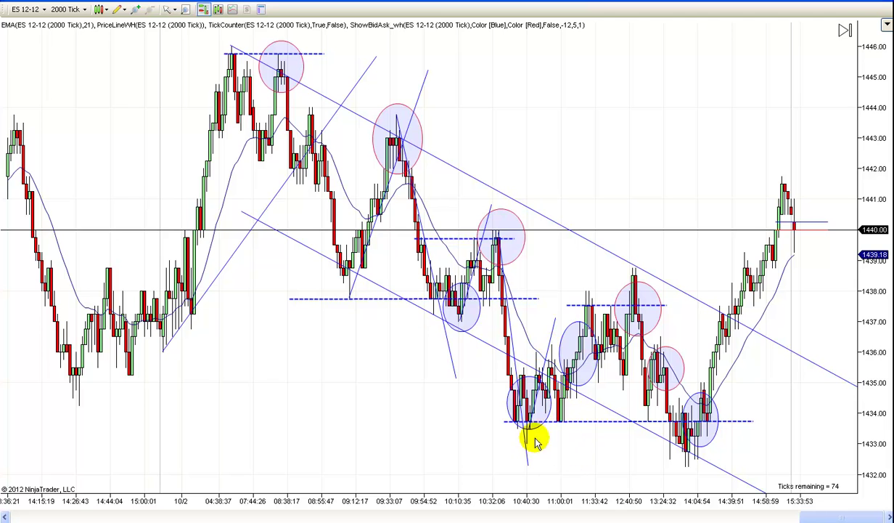
left_click(118, 9)
left_click(120, 66)
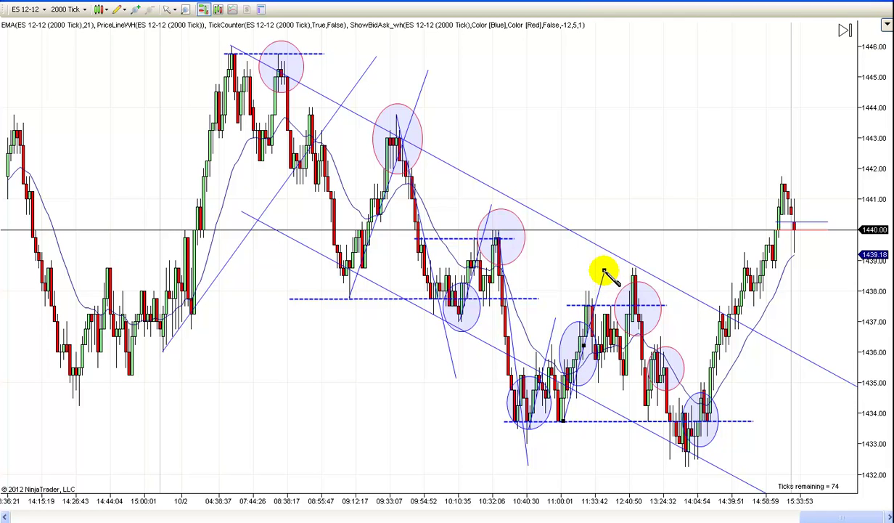
left_click(604, 271)
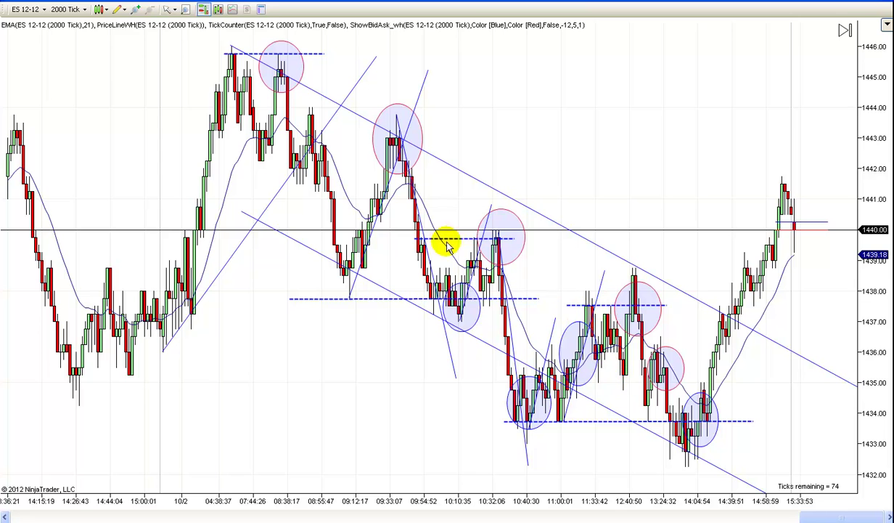
Draw a falling trendline from the 11:33 high at about 1437.90 down to about 1434.30.
left_click(121, 10)
left_click(115, 78)
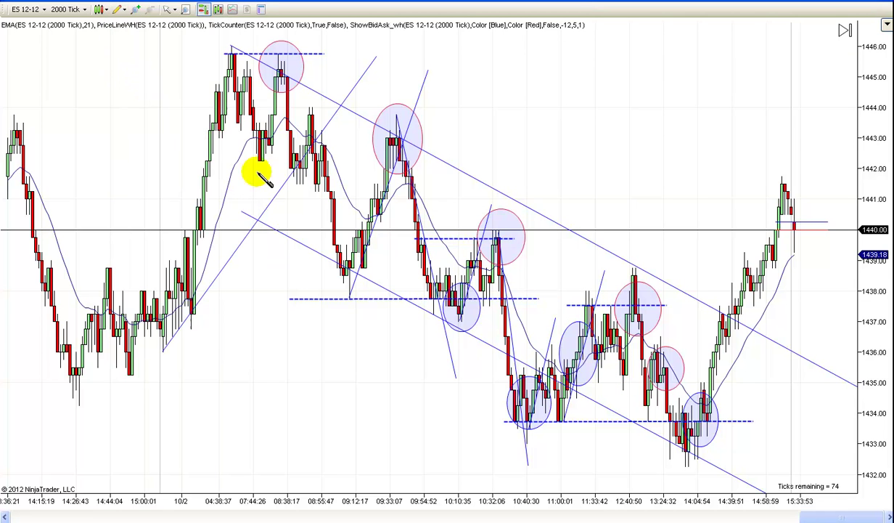
left_click(587, 294)
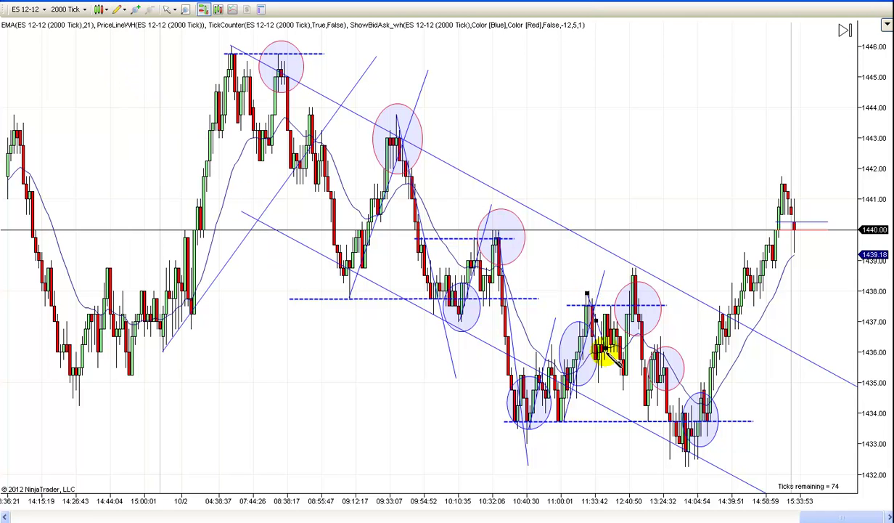
left_click(616, 408)
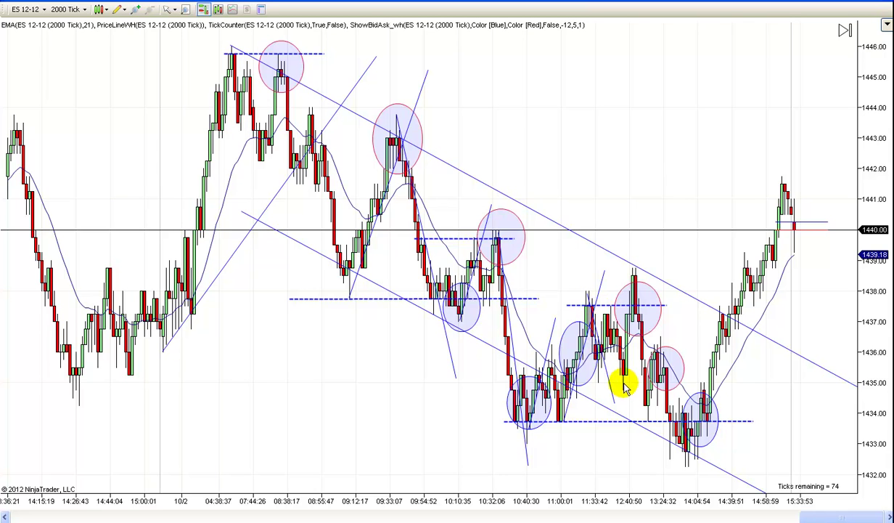
Draw a falling trendline from the 12:40 high at about 1438.75 down to about 1432.60.
left_click_drag(641, 232, 493, 153)
left_click(116, 10)
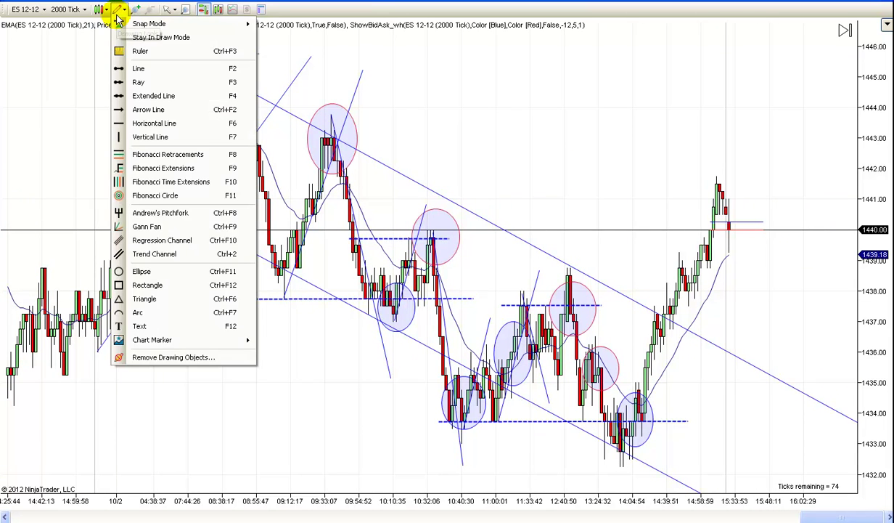
left_click(127, 69)
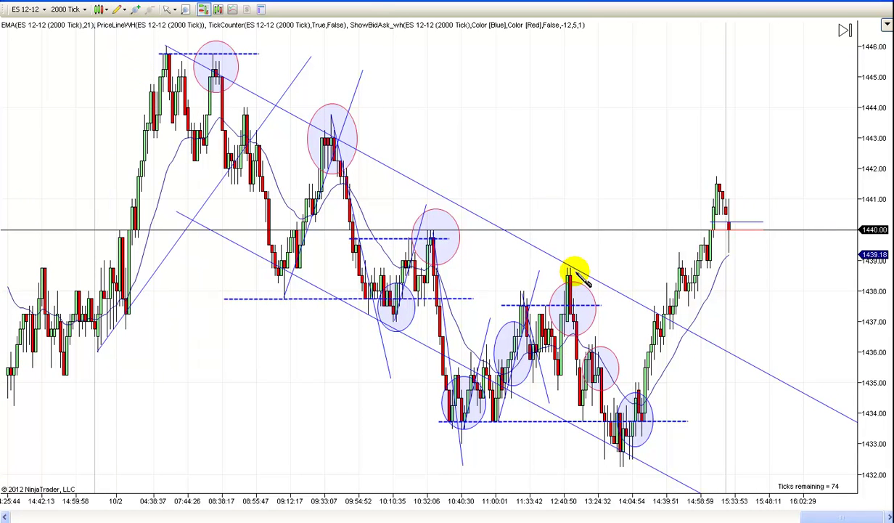
left_click_drag(571, 269, 595, 455)
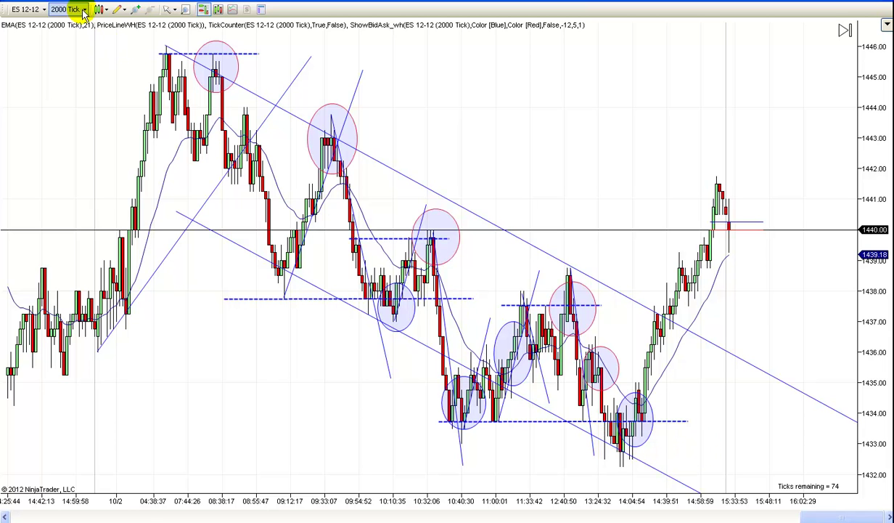
Draw a falling trendline from the circled 08:38 high at about 1445.60 down to about 1440.75.
left_click(120, 9)
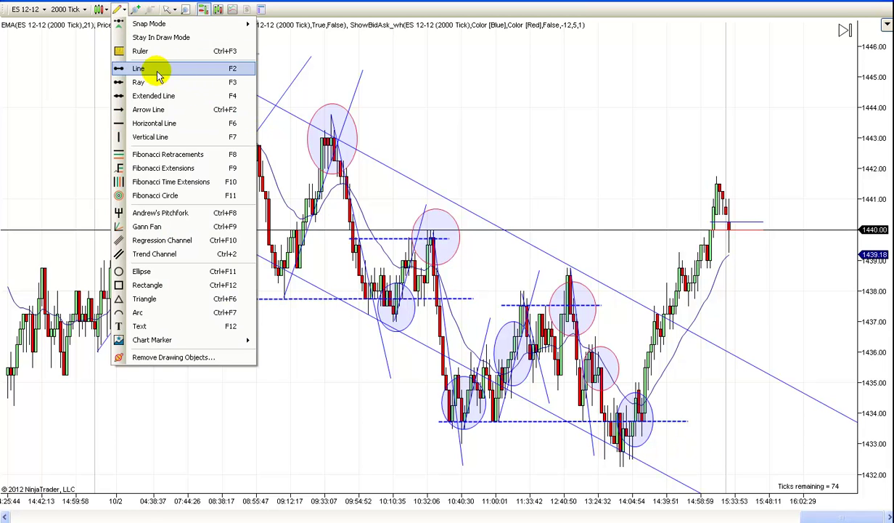
left_click(216, 68)
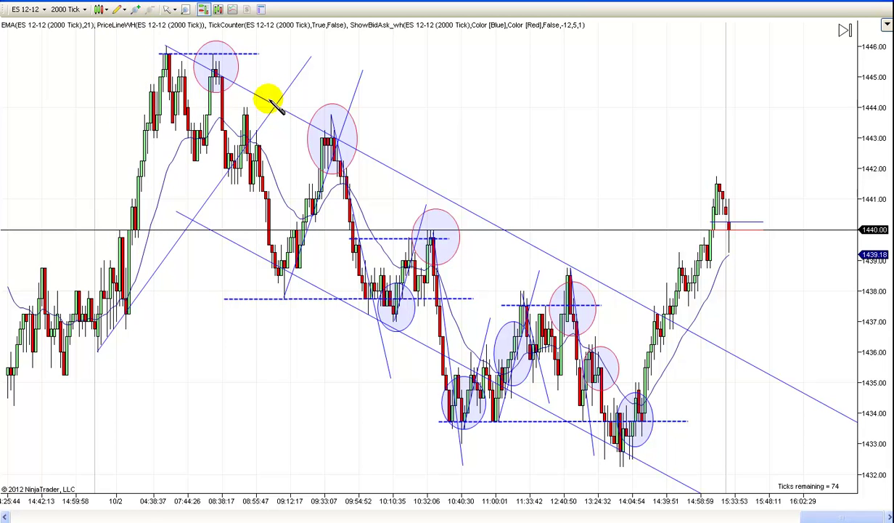
left_click(218, 58)
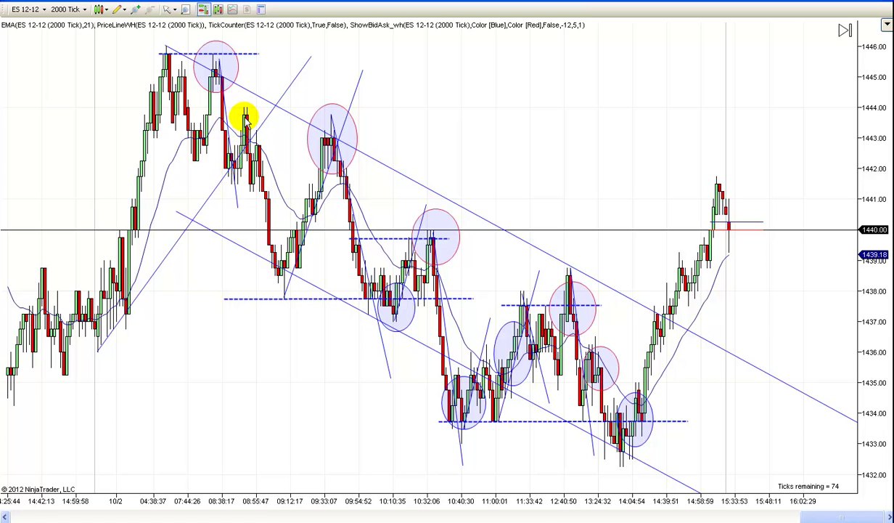
Delete all the short rising and falling swing trendlines, keeping the descending channel, dashed horizontal lines and circles.
scroll(267, 381, "down", 2)
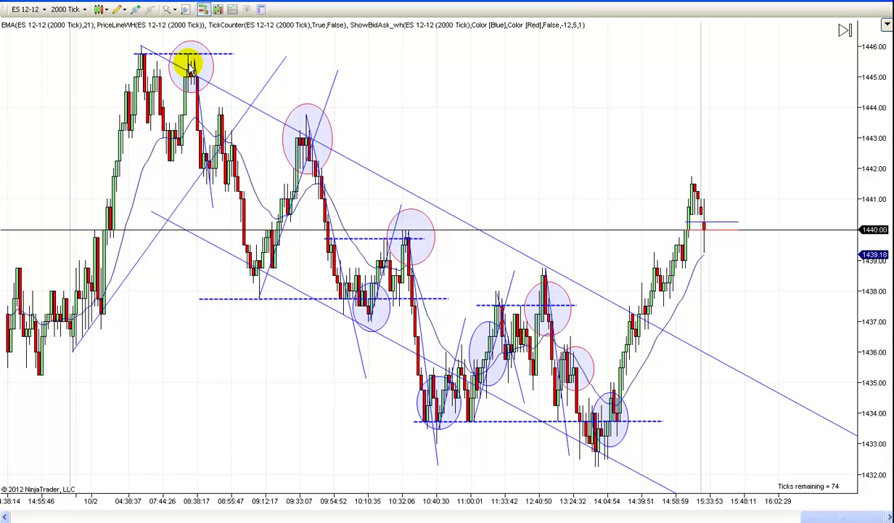
left_click_drag(590, 165, 649, 136)
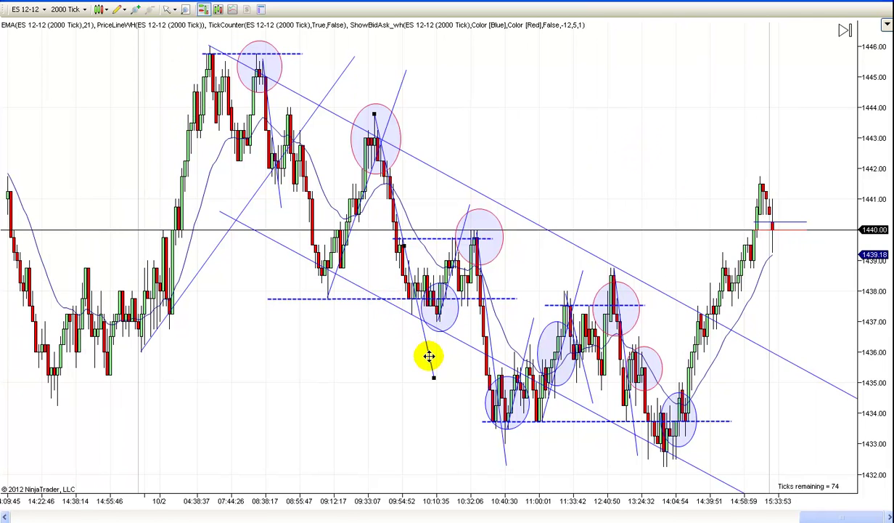
left_click_drag(429, 356, 450, 291)
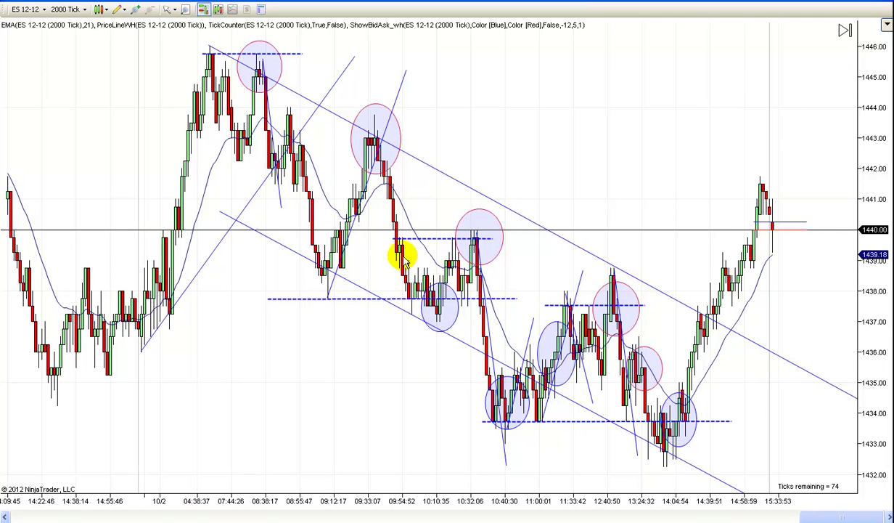
key("Delete")
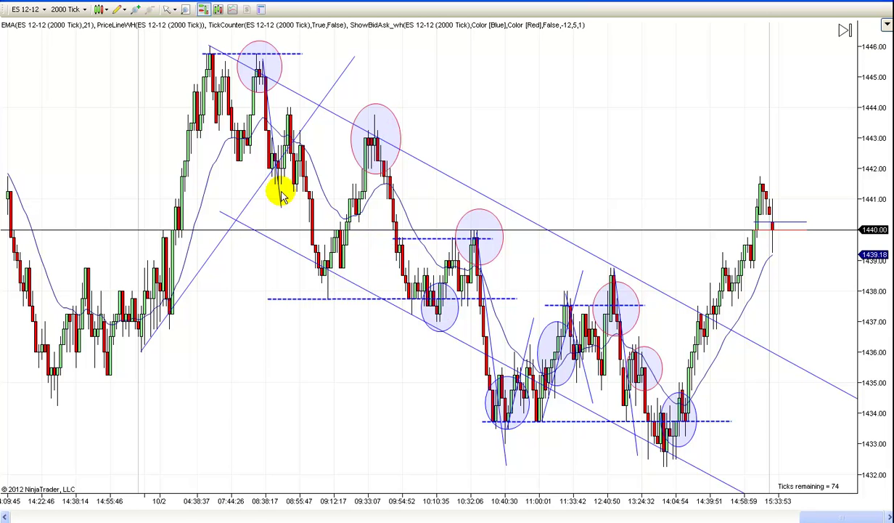
left_click(265, 182)
key("Delete")
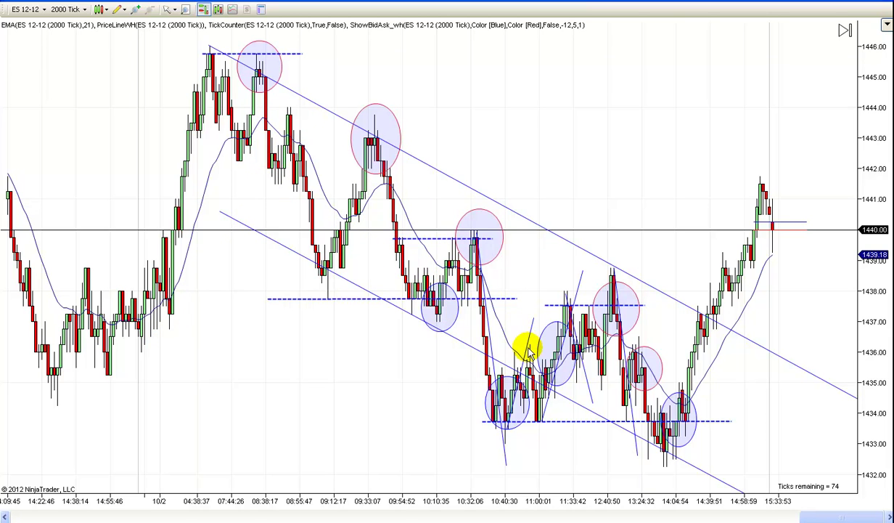
key("Delete")
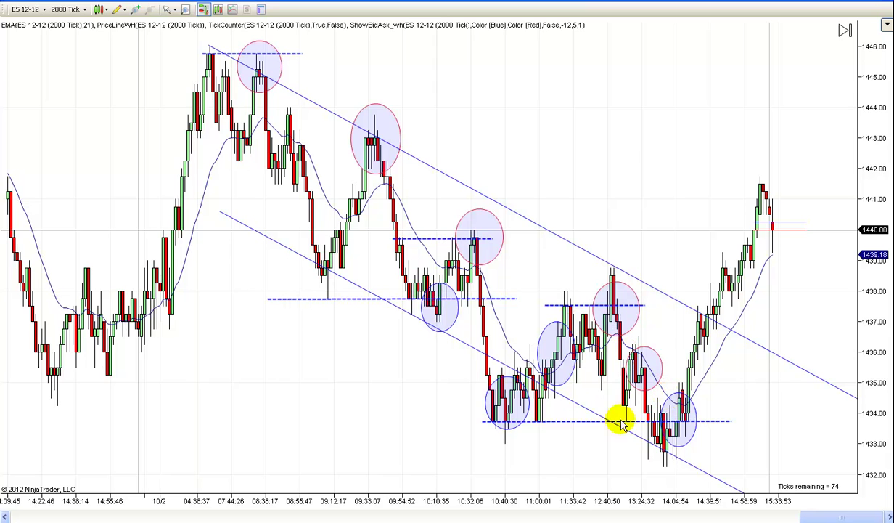
Examine the 10/1 session's price swings around the EMA and how they lead into the annotated 10/2 channel.
left_click_drag(554, 458, 522, 460)
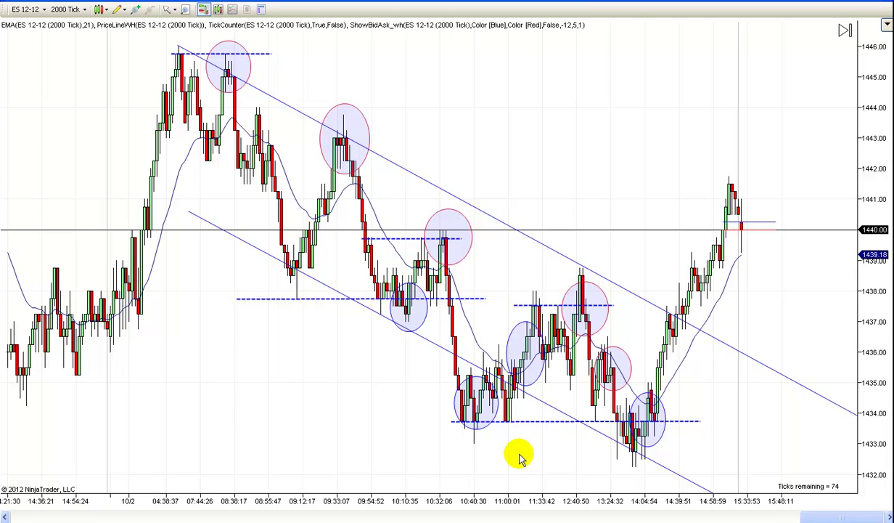
mouse_move(524, 457)
left_mouse_down()
mouse_move(555, 465)
mouse_move(528, 462)
left_mouse_up()
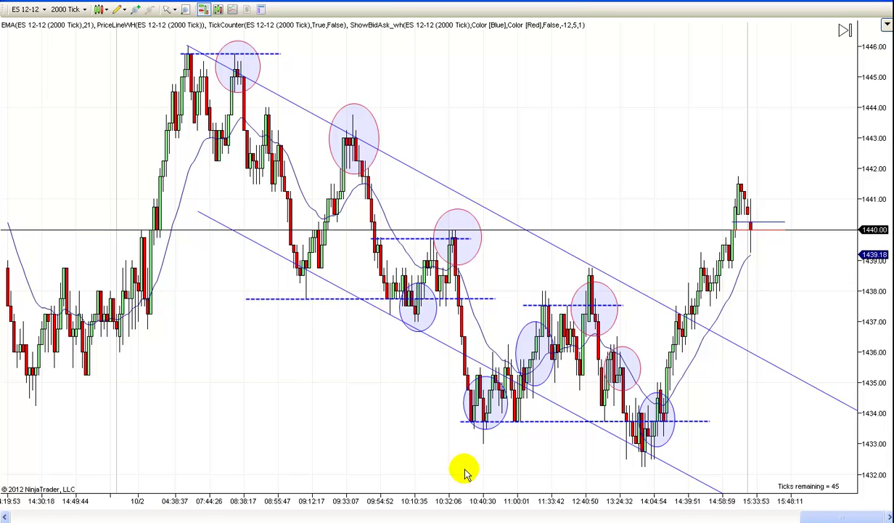
left_click_drag(281, 410, 505, 421)
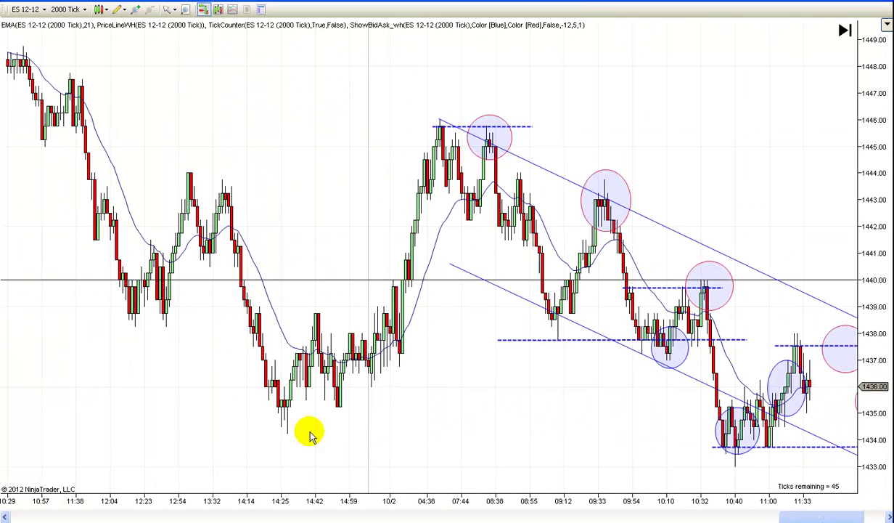
left_click_drag(186, 420, 625, 425)
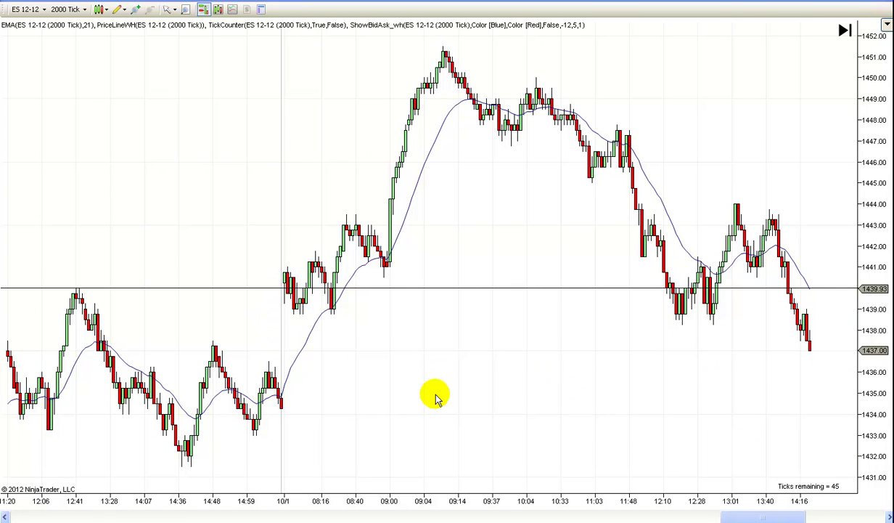
scroll(400, 378, "down", 5)
scroll(421, 388, "down", 1)
scroll(450, 386, "up", 2)
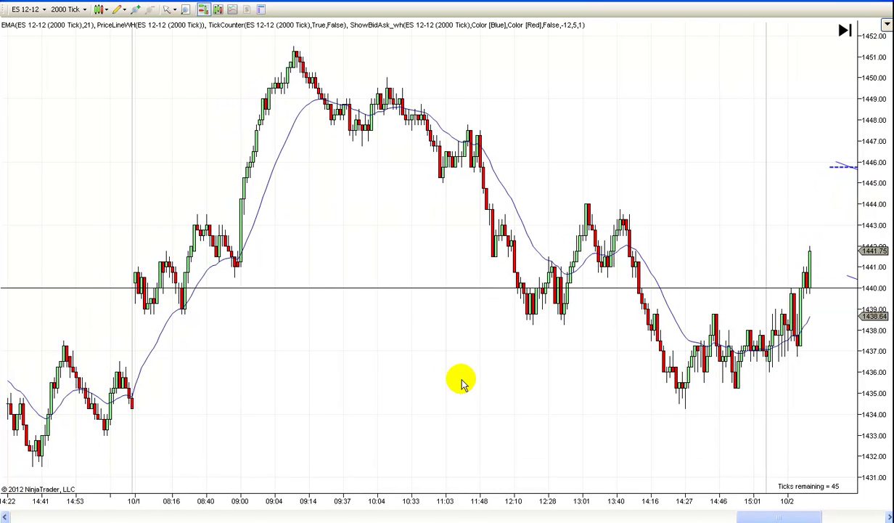
mouse_move(475, 373)
left_mouse_down()
mouse_move(413, 379)
mouse_move(491, 381)
left_mouse_up()
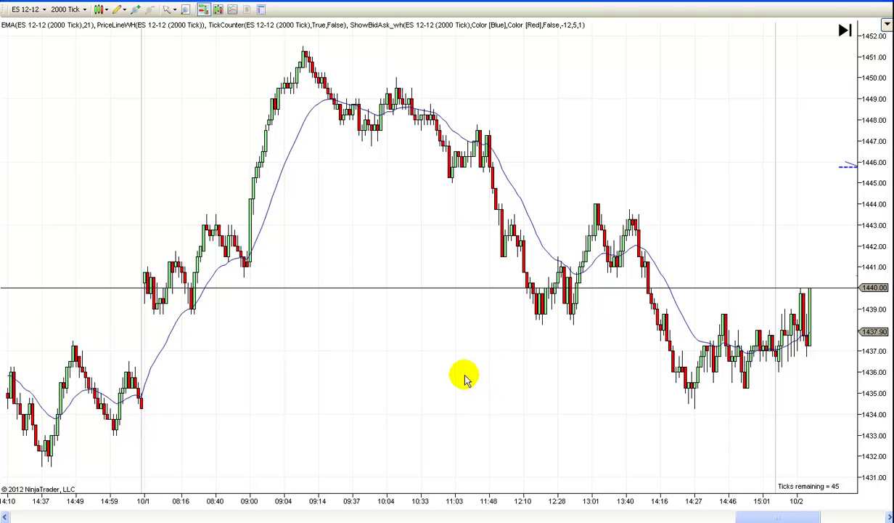
left_click_drag(472, 379, 427, 384)
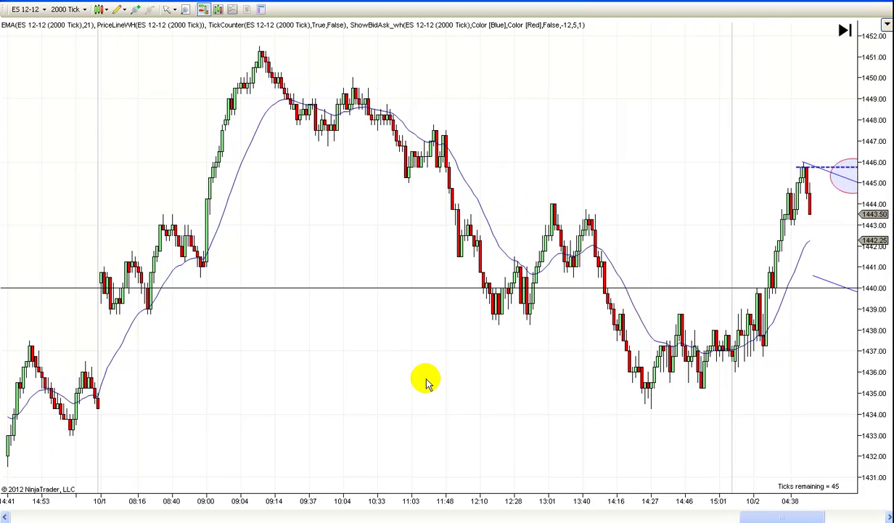
left_click_drag(319, 351, 347, 356)
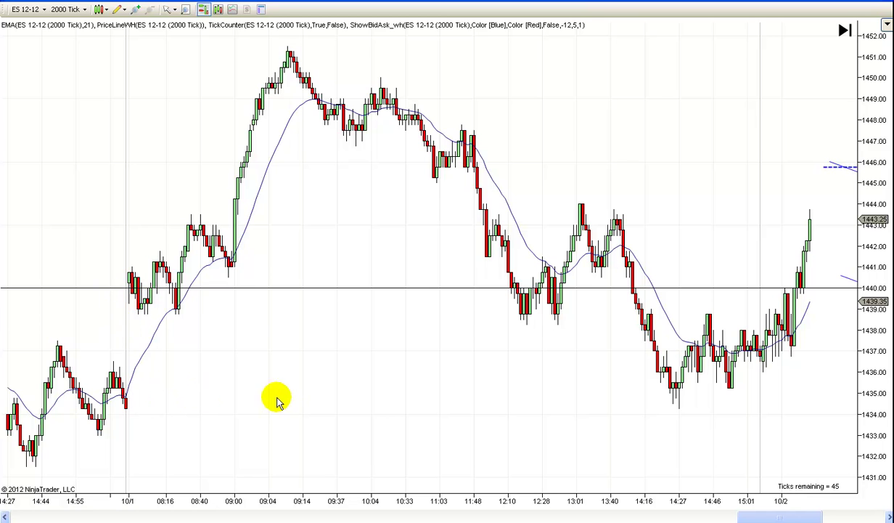
left_click_drag(285, 401, 509, 381)
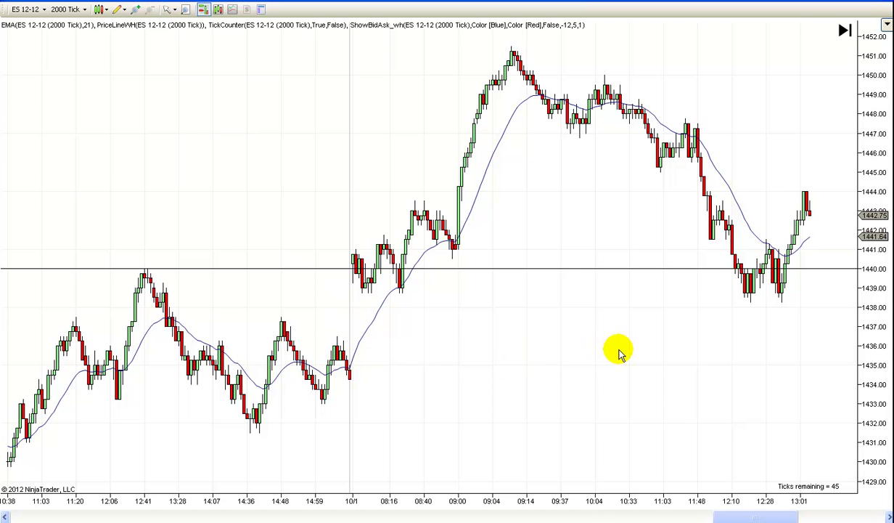
scroll(620, 352, "down", 5)
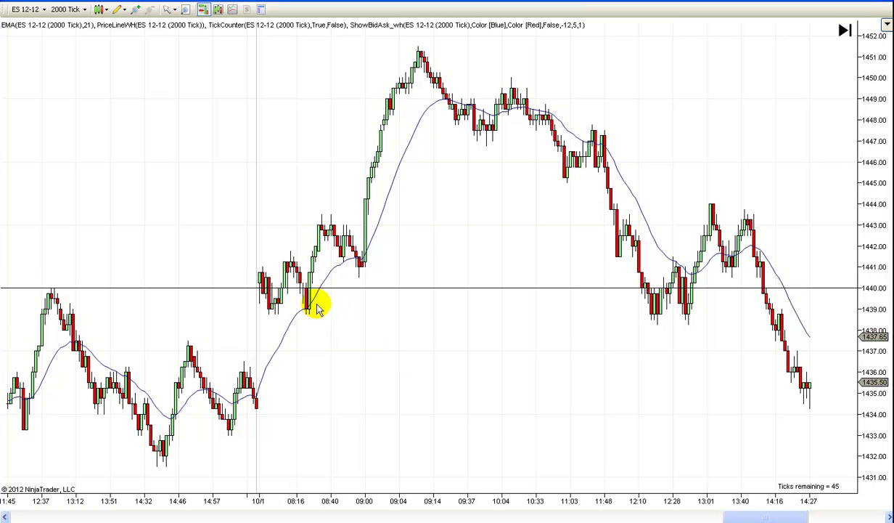
Check the time and price of the second early pullback low on 10/1 with the crosshair cursor, and restore the normal pointer.
left_click(169, 9)
left_click(191, 37)
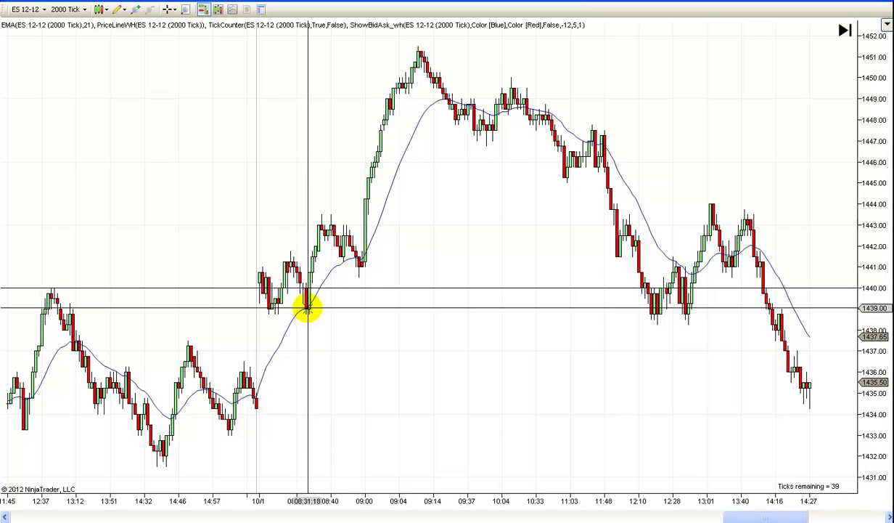
middle_click(259, 455)
middle_click(387, 373)
left_click_drag(554, 359, 439, 359)
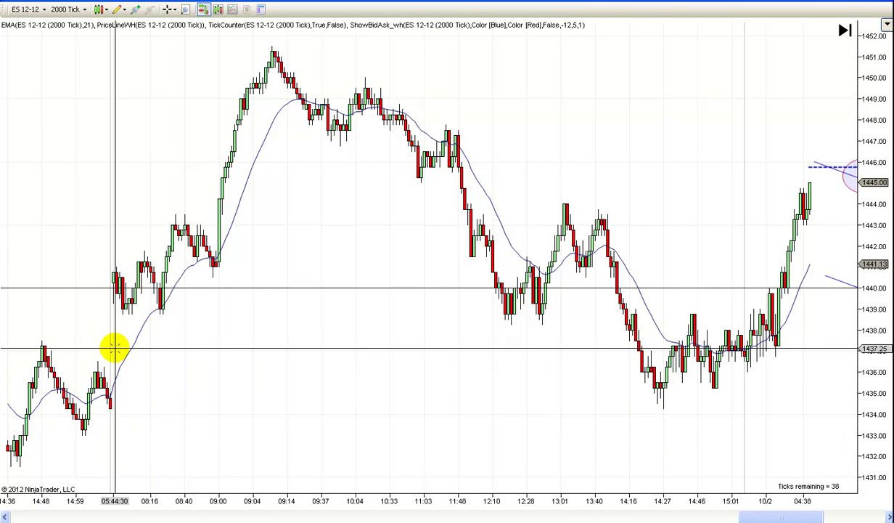
left_click_drag(201, 338, 355, 344)
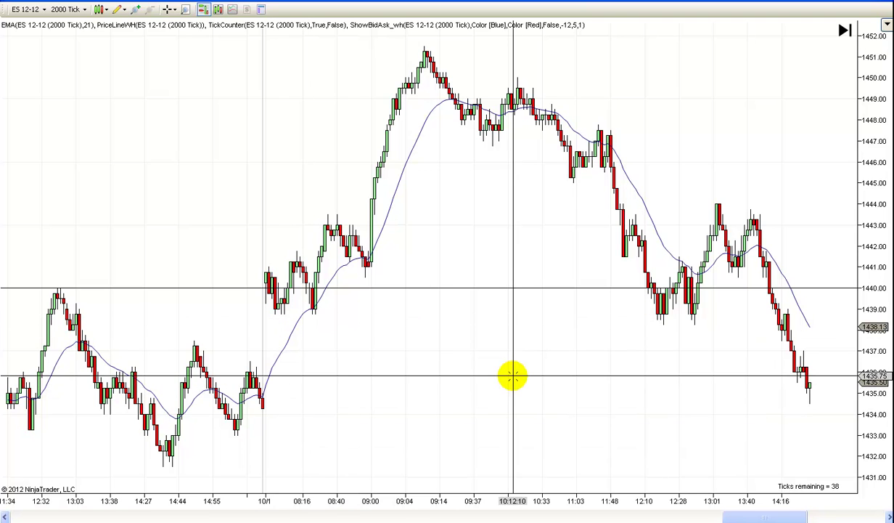
left_click(170, 9)
left_click(187, 24)
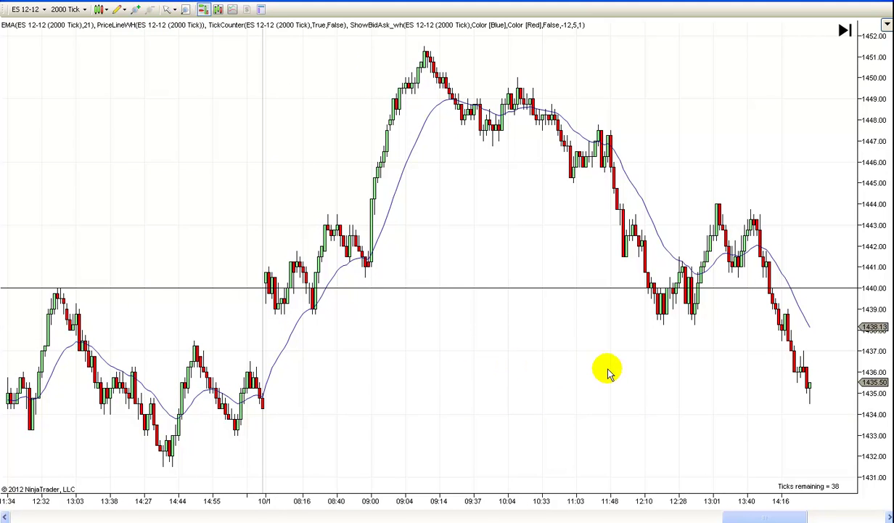
Compare the 10/1 rally and decline with the annotated descending channel and circled setups on 10/2.
scroll(592, 374, "down", 5)
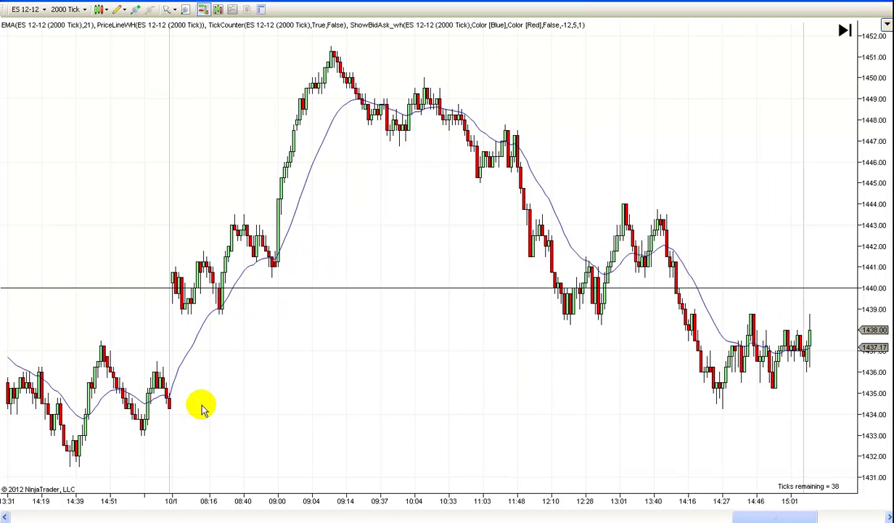
left_click_drag(393, 379, 332, 390)
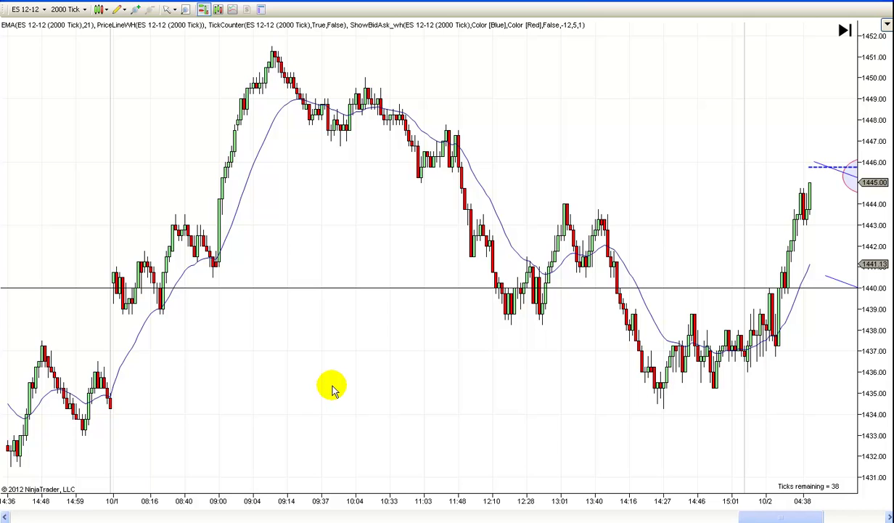
scroll(436, 378, "down", 5)
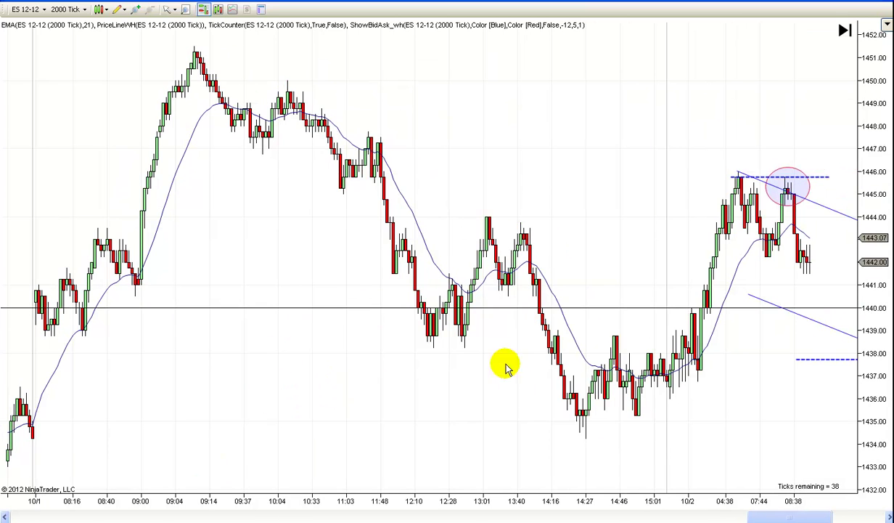
left_click_drag(436, 406, 300, 390)
scroll(436, 399, "down", 8)
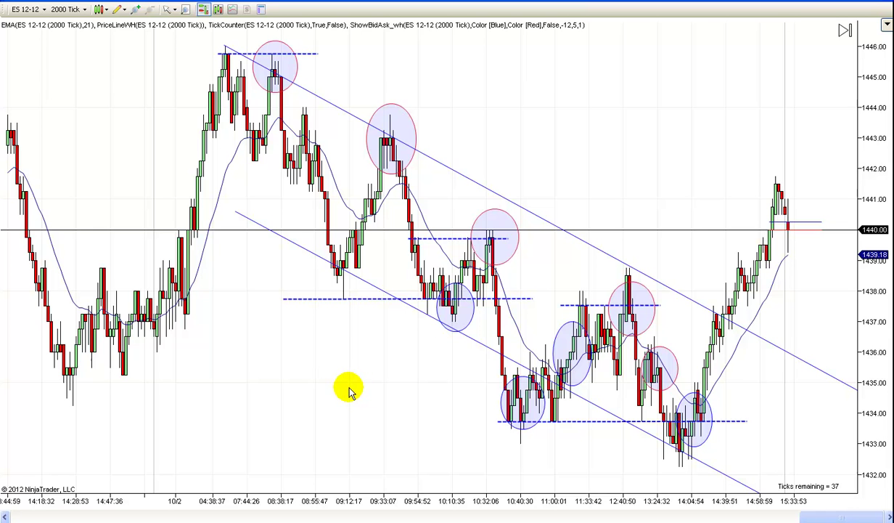
scroll(348, 390, "up", 15)
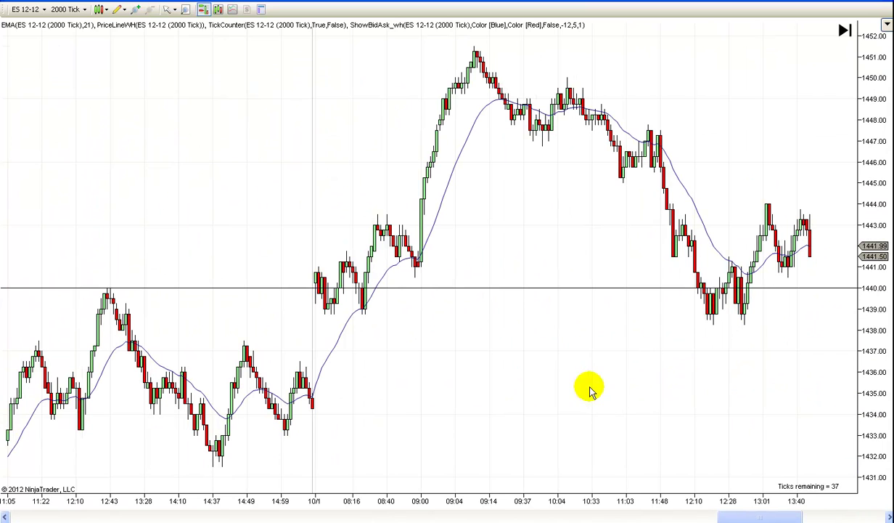
scroll(567, 359, "down", 3)
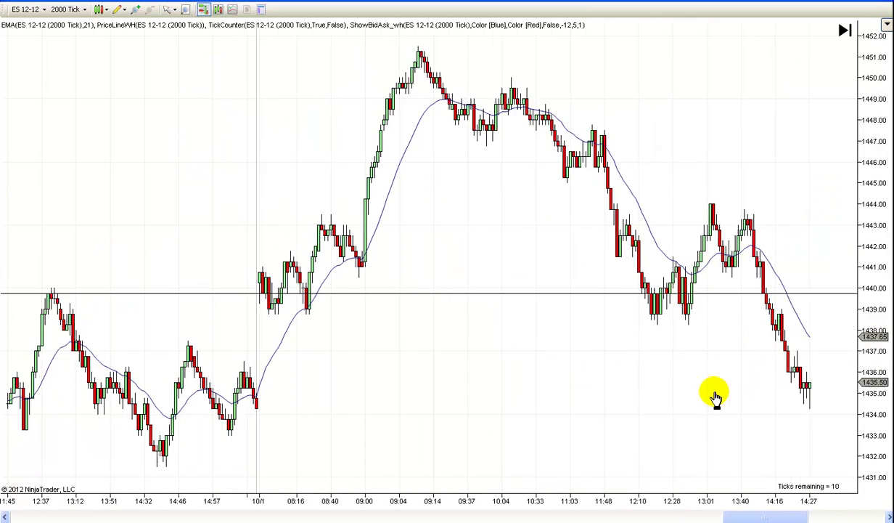
scroll(715, 398, "up", 1)
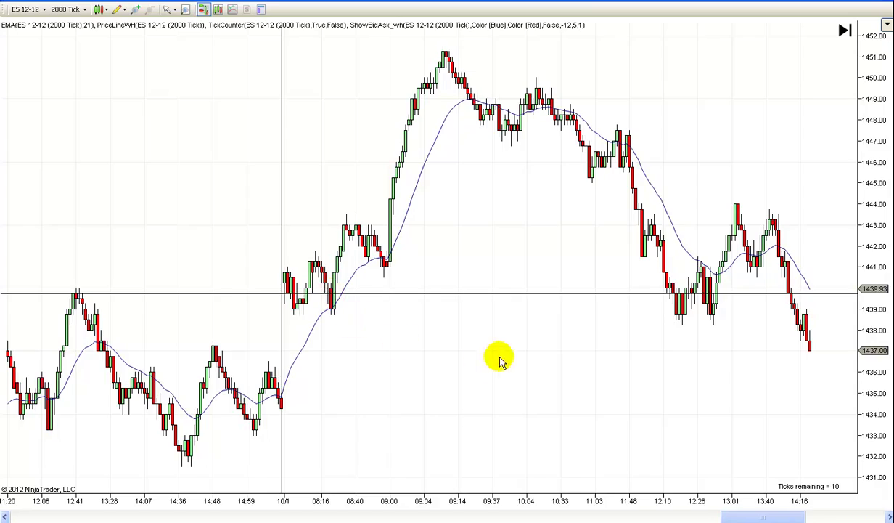
left_click_drag(497, 359, 275, 364)
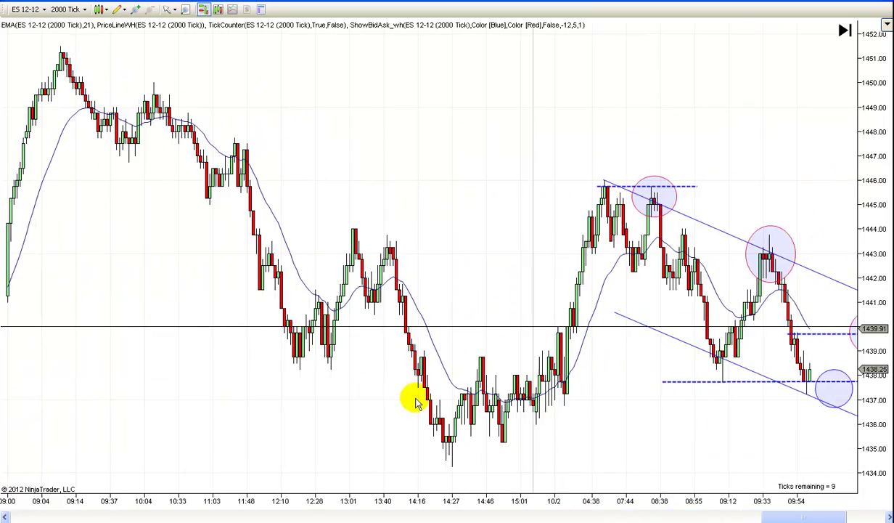
left_click_drag(739, 439, 357, 373)
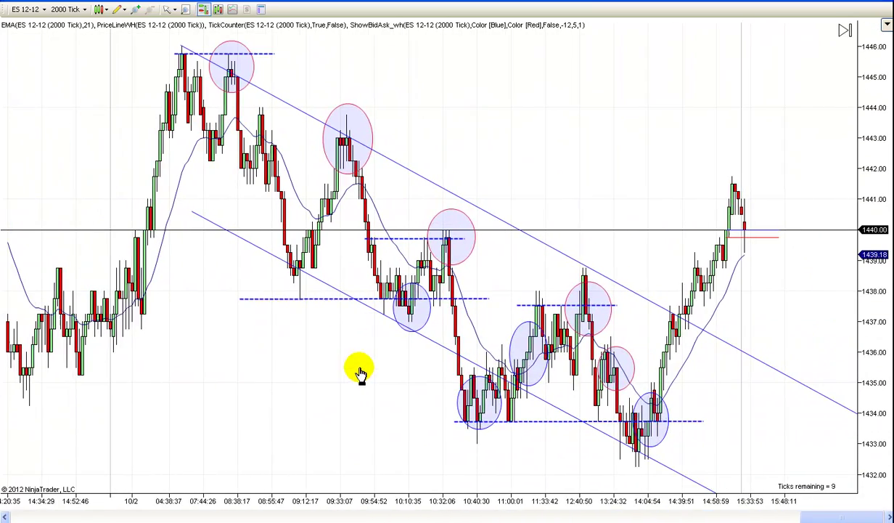
Check the circled 10/2 low near 10:10 and the drop to the lower dashed level with the crosshair cursor, and restore the normal pointer.
left_click_drag(377, 403, 589, 389)
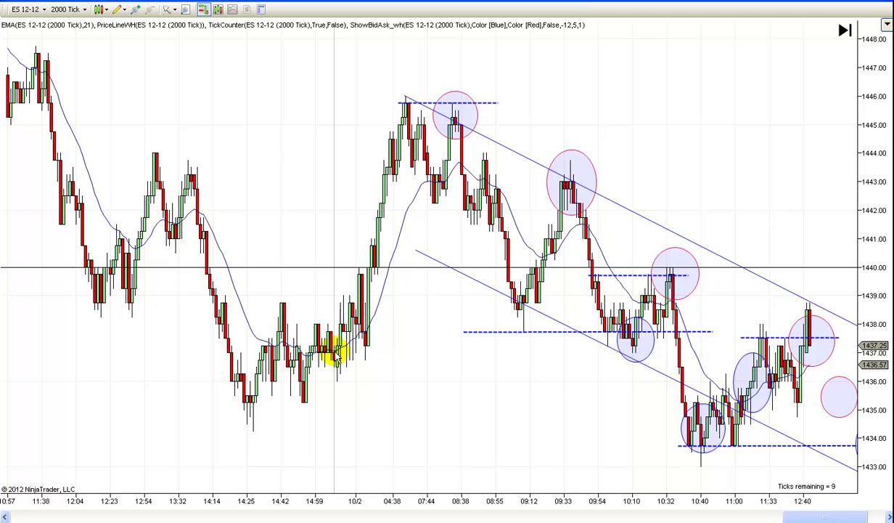
left_click(175, 9)
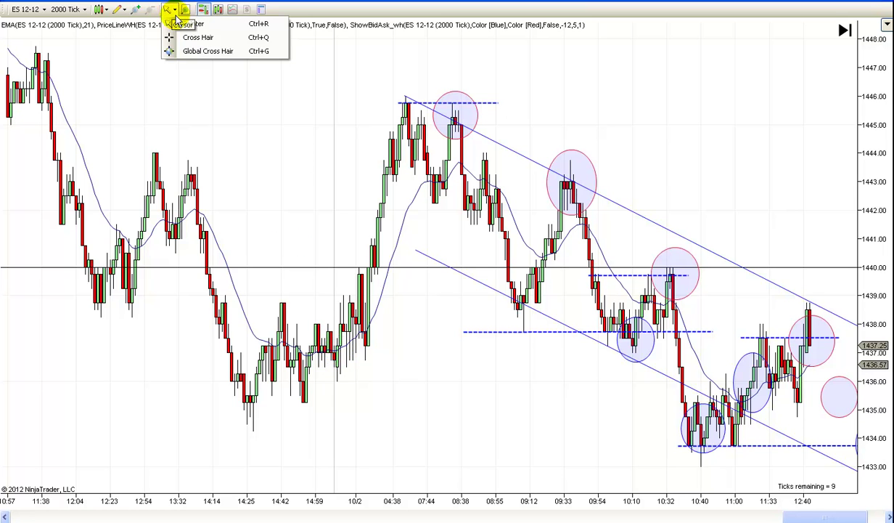
left_click(193, 38)
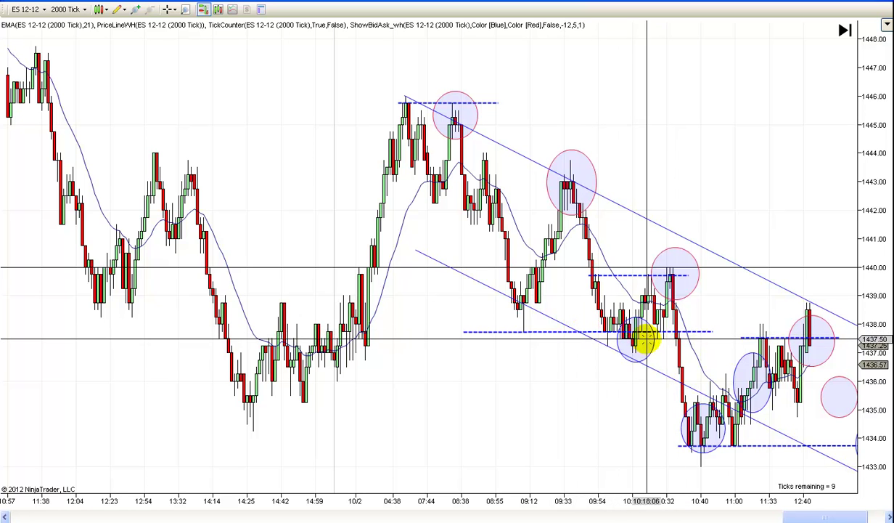
left_click_drag(579, 397, 425, 413)
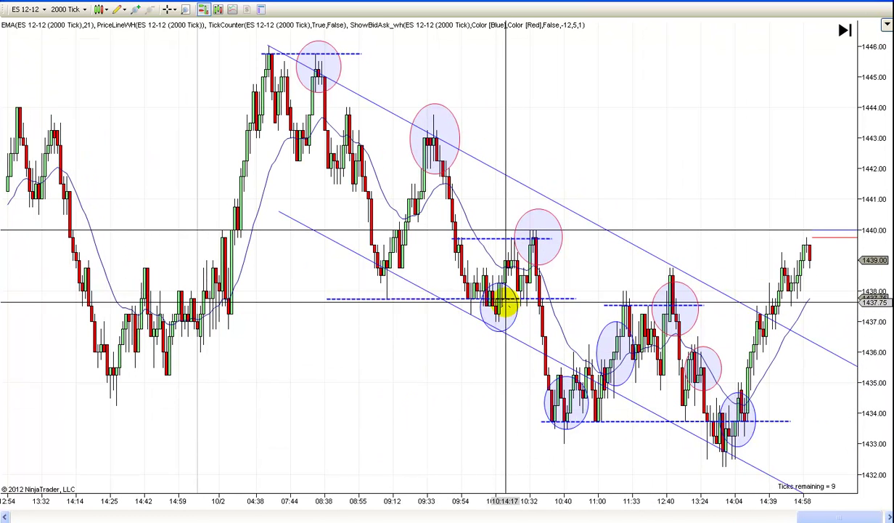
middle_click(504, 299)
middle_click(505, 299)
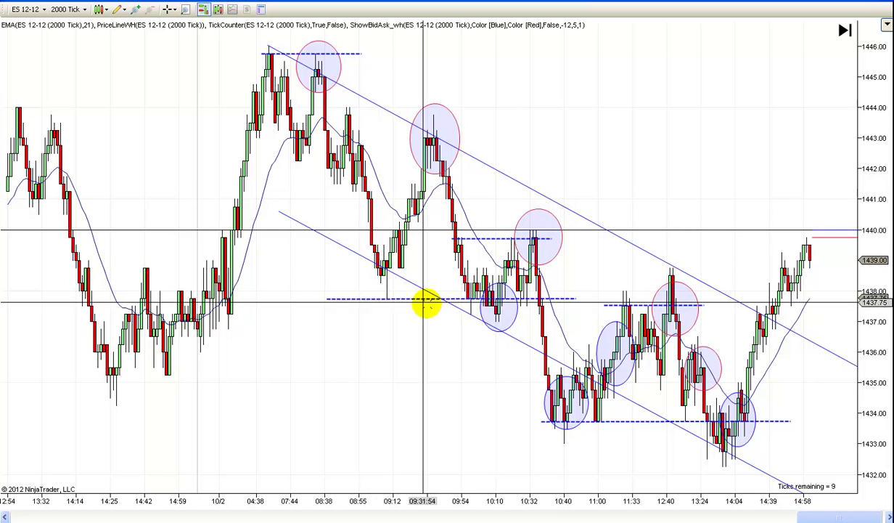
middle_click(495, 313)
middle_click(494, 313)
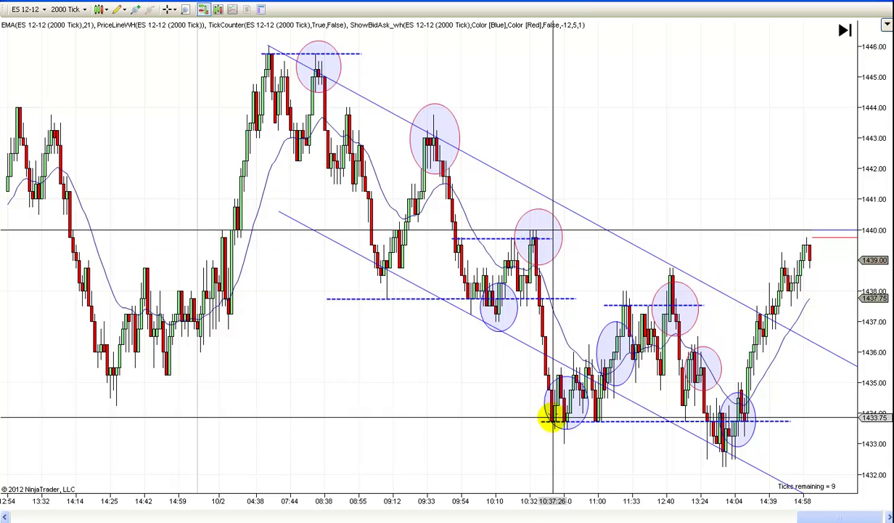
left_click(170, 9)
left_click(185, 20)
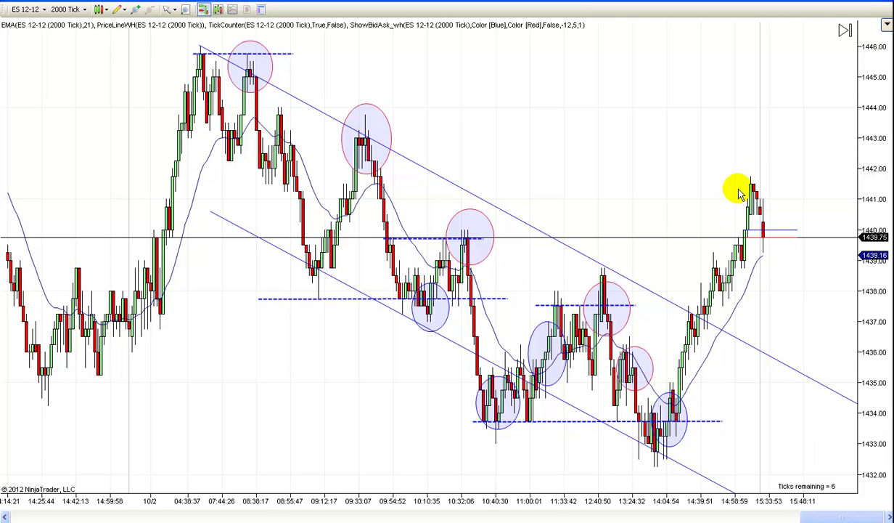
scroll(319, 416, "up", 2)
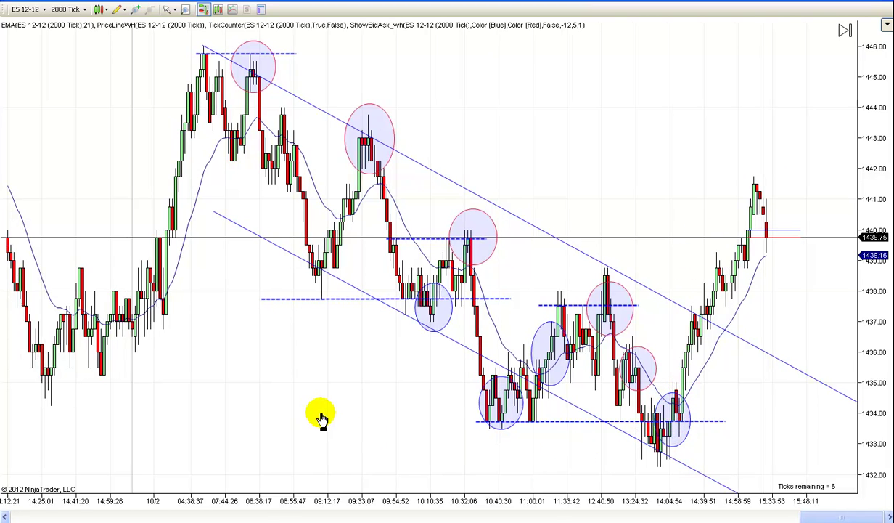
left_click_drag(326, 418, 306, 418)
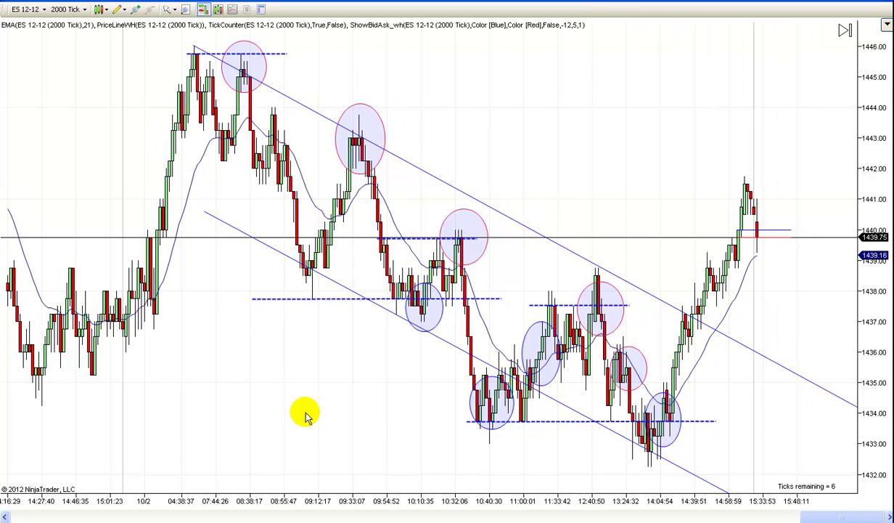
left_click_drag(326, 414, 302, 421)
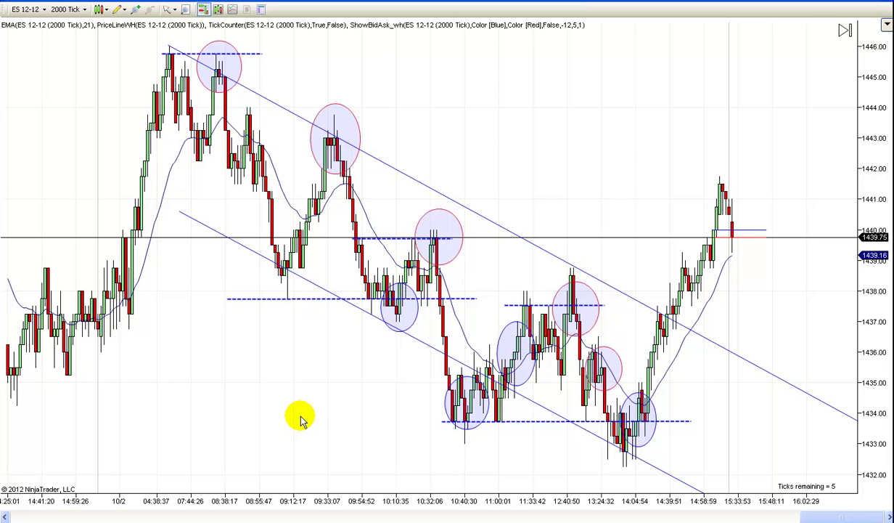
left_click_drag(302, 420, 293, 421)
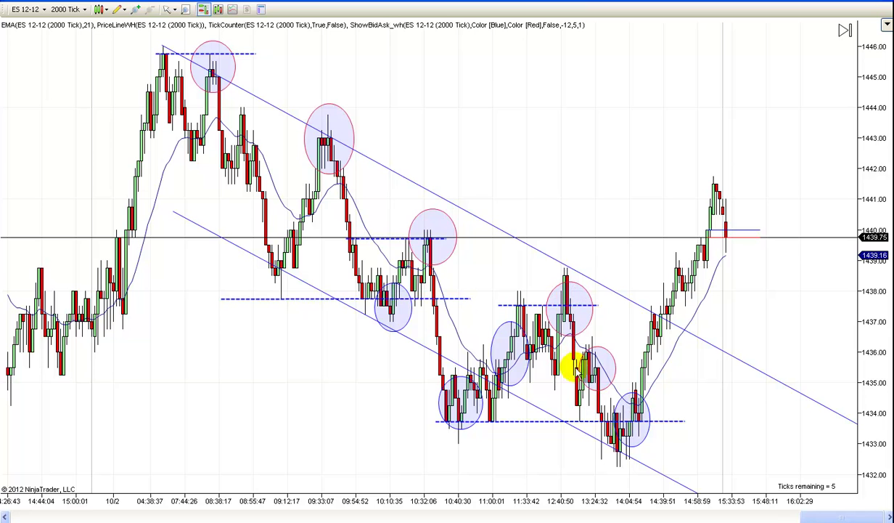
scroll(592, 450, "up", 3)
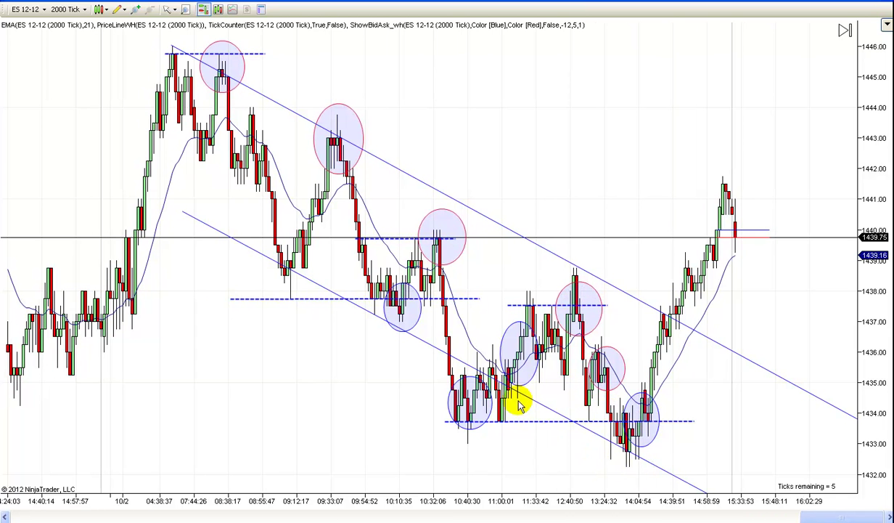